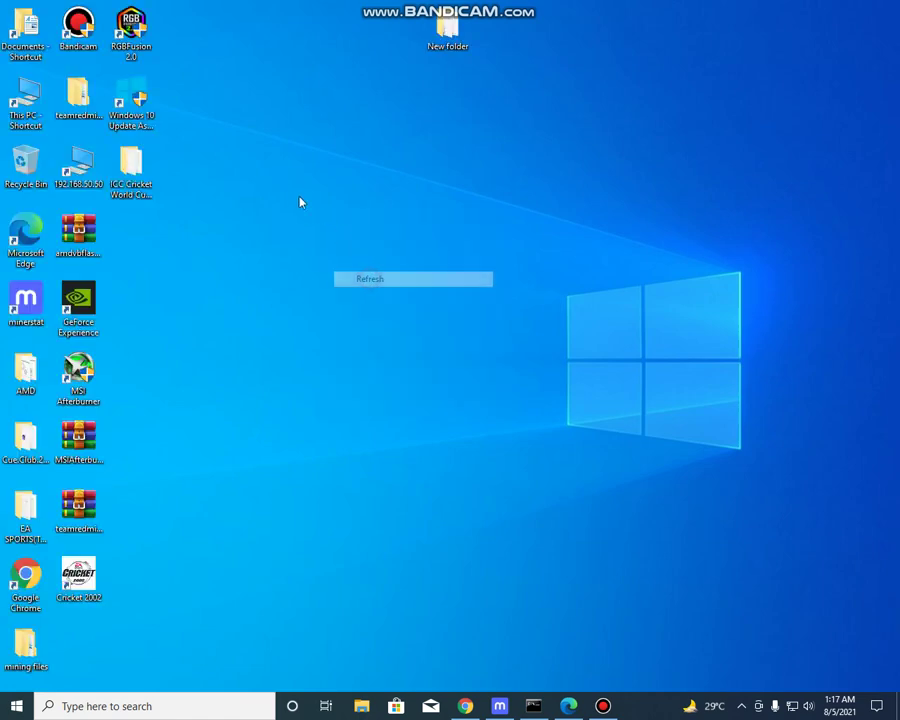
{"action": "right_click", "coordinate": [292, 188]}
{"action": "left_click", "coordinate": [336, 249]}
{"action": "right_click", "coordinate": [328, 237]}
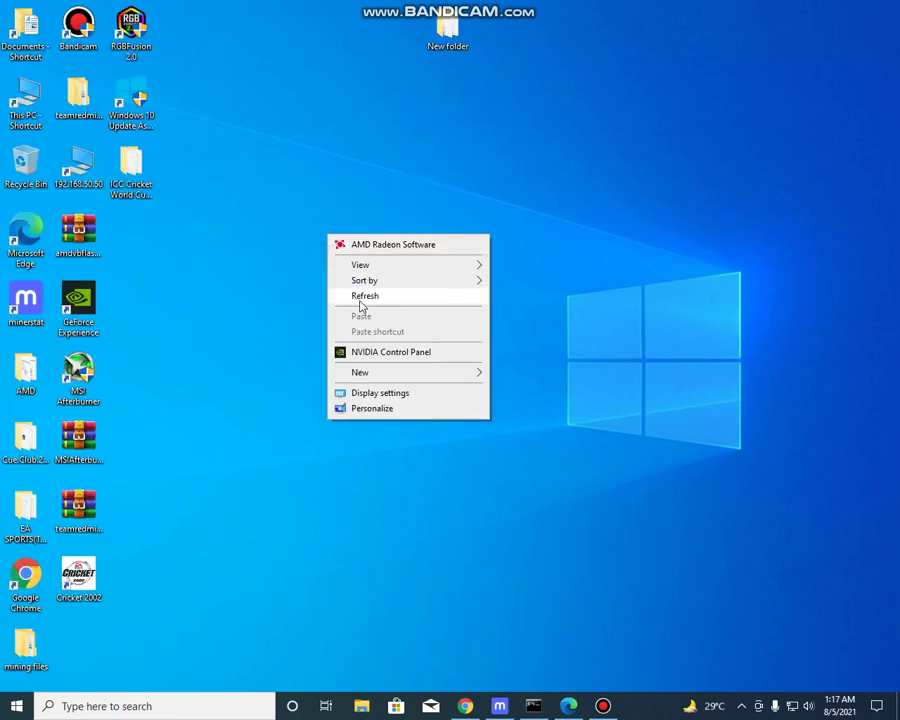
{"action": "left_click", "coordinate": [362, 297]}
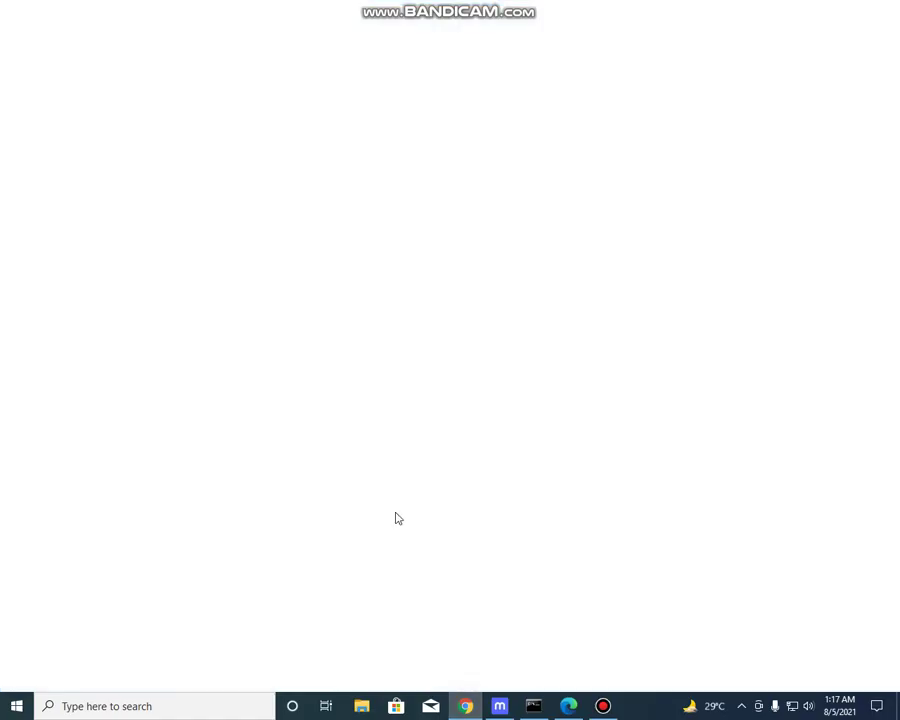
- Search Google for minerstat in the browser and open the official minerstat website
{"action": "left_click", "coordinate": [114, 11]}
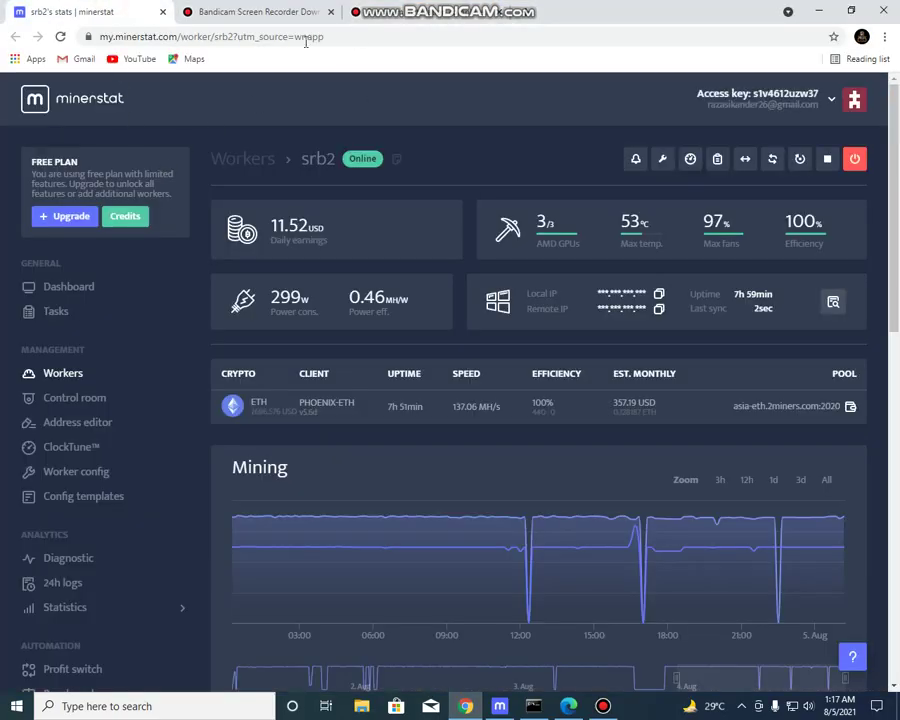
{"action": "left_click", "coordinate": [240, 37]}
{"action": "type", "text": "minerstat"}
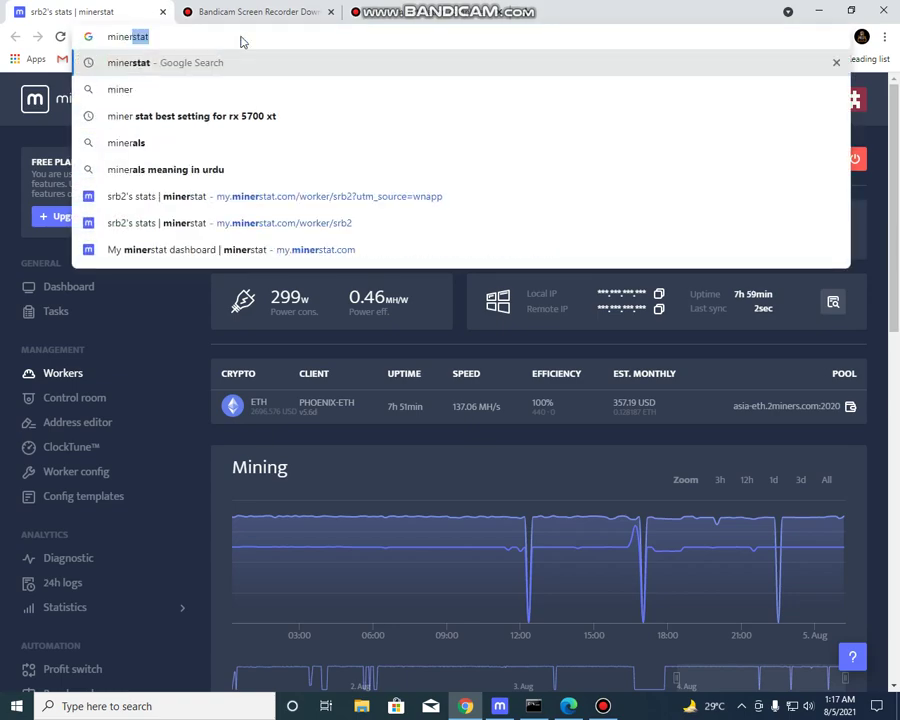
{"action": "key", "text": "Return"}
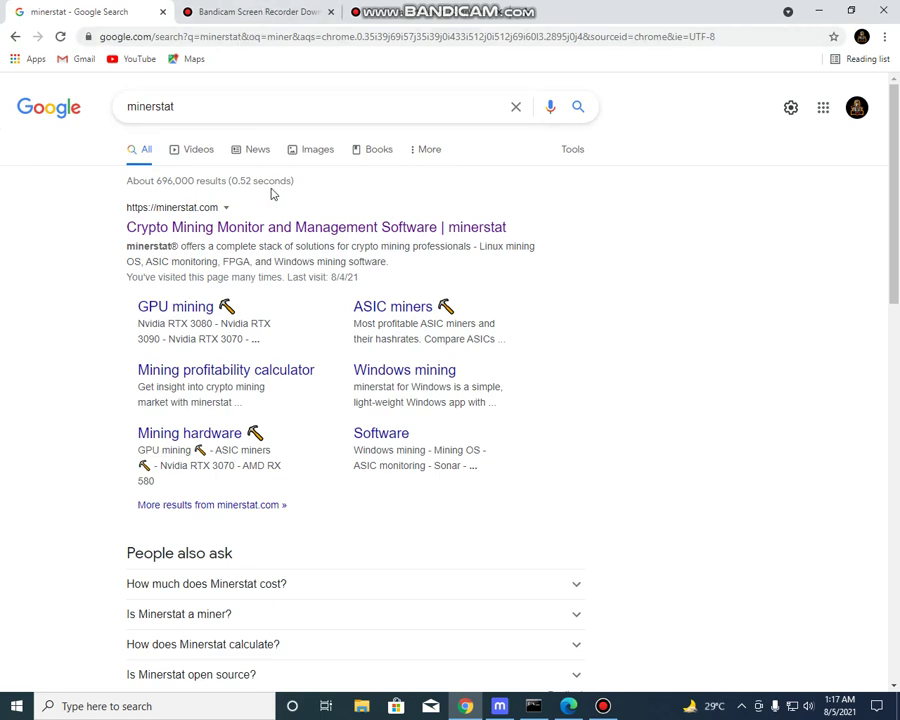
{"action": "left_click", "coordinate": [277, 229]}
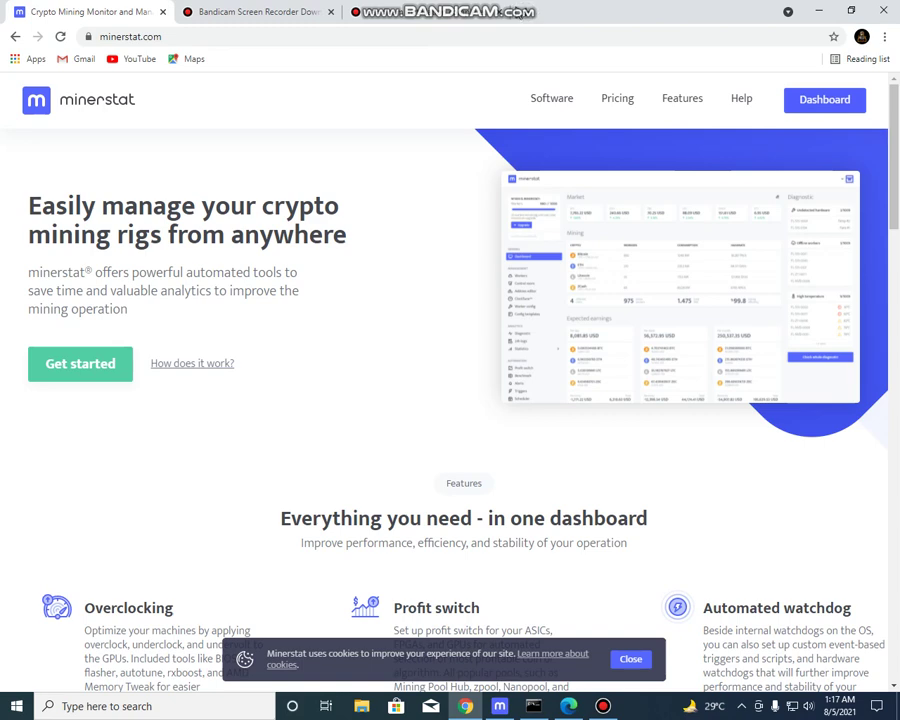
- Search for nicehash in a new browser tab and open the NiceHash account login page
{"action": "left_click", "coordinate": [527, 14]}
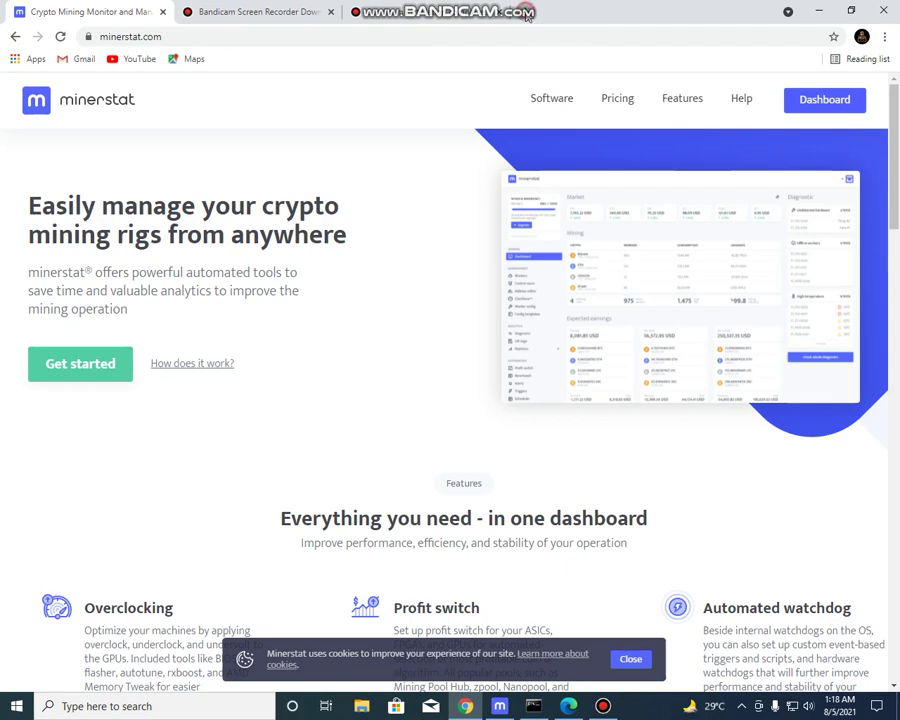
{"action": "type", "text": "ni"}
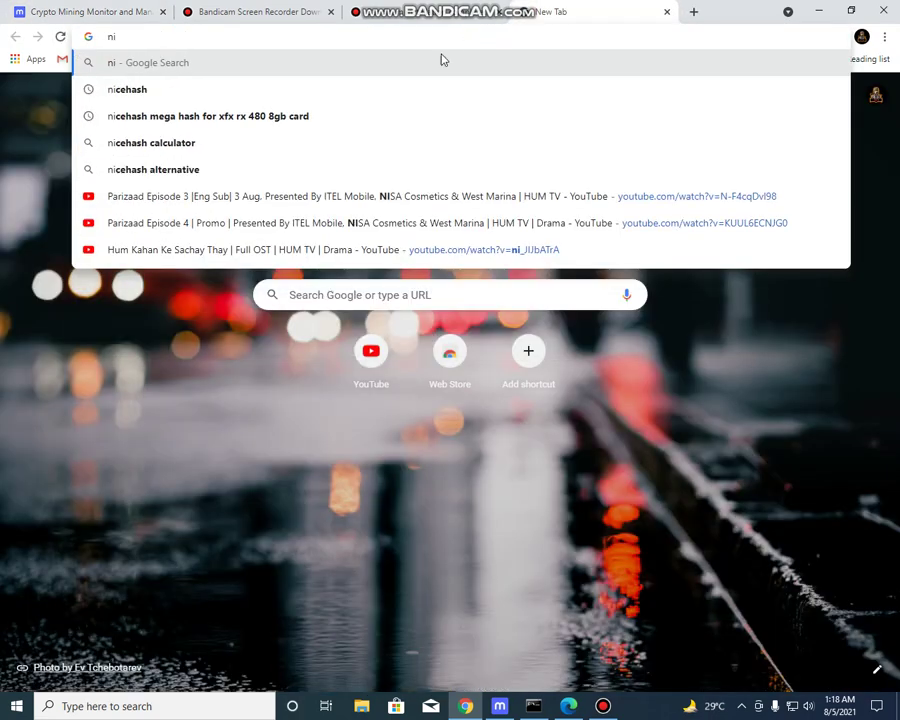
{"action": "left_click", "coordinate": [141, 92]}
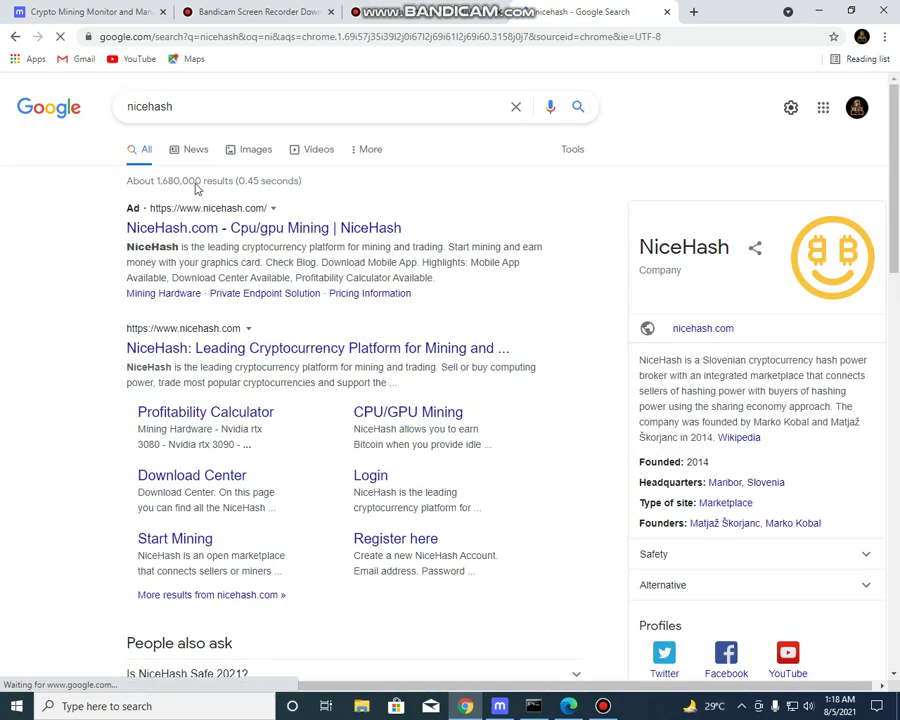
{"action": "left_click", "coordinate": [181, 227]}
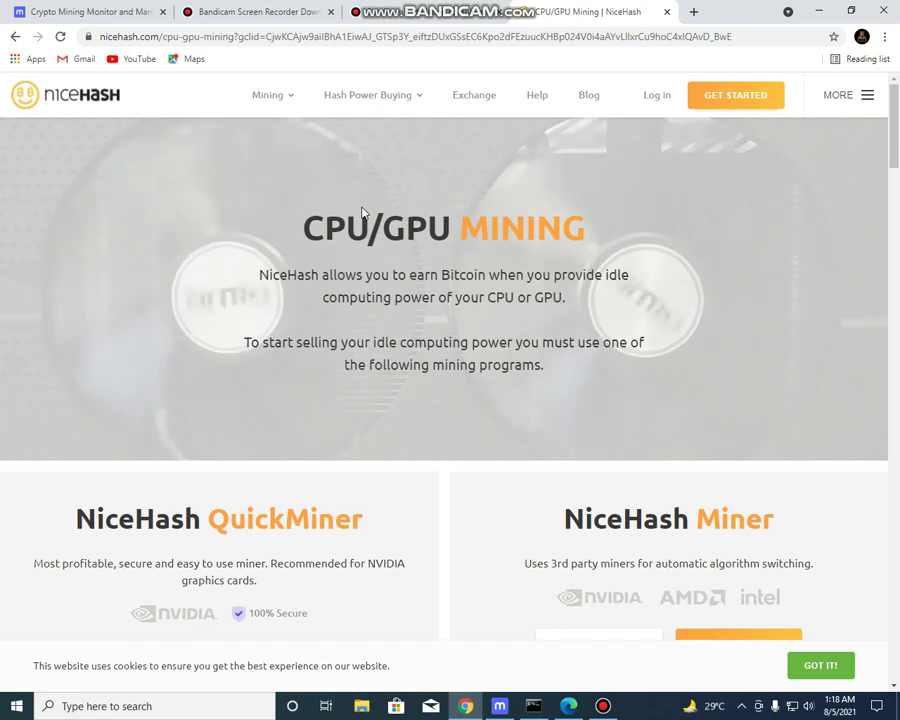
{"action": "left_click", "coordinate": [654, 99]}
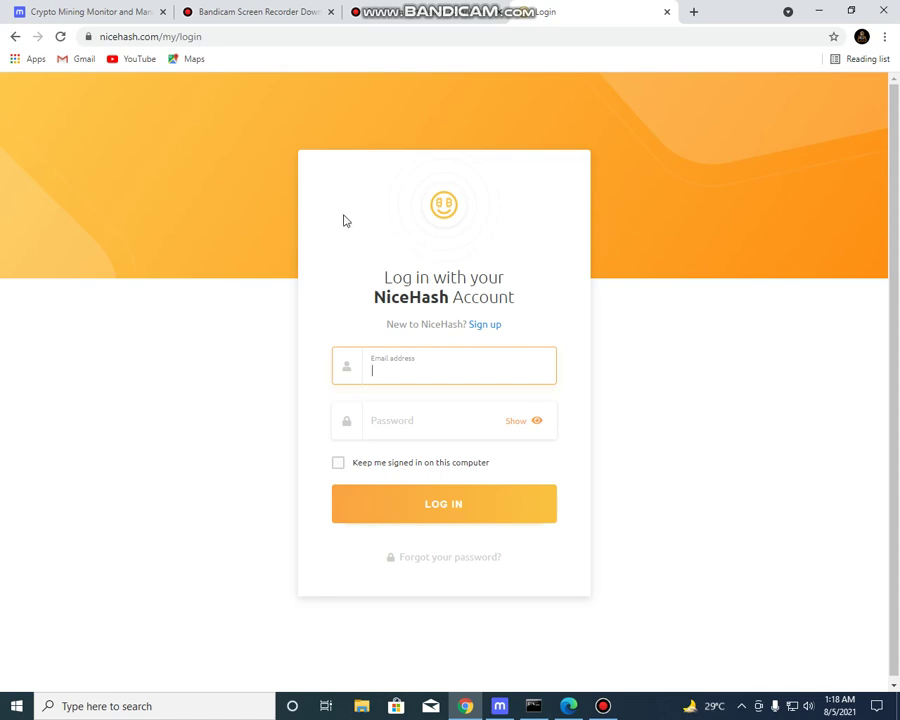
- Return to the minerstat site and download the Installer version of its Windows mining software
{"action": "left_click", "coordinate": [116, 10]}
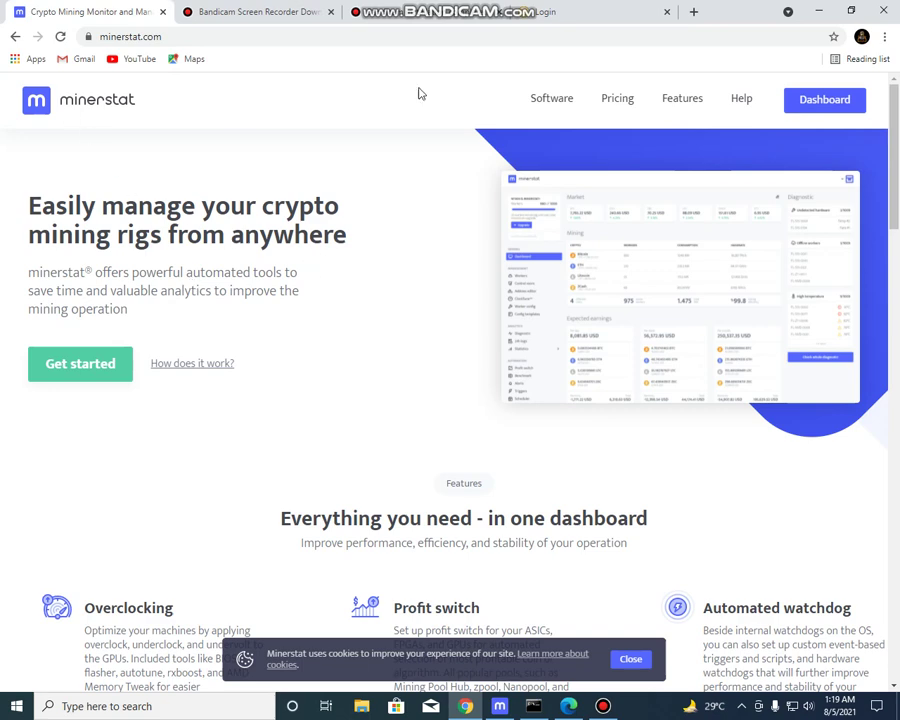
{"action": "left_click", "coordinate": [540, 101]}
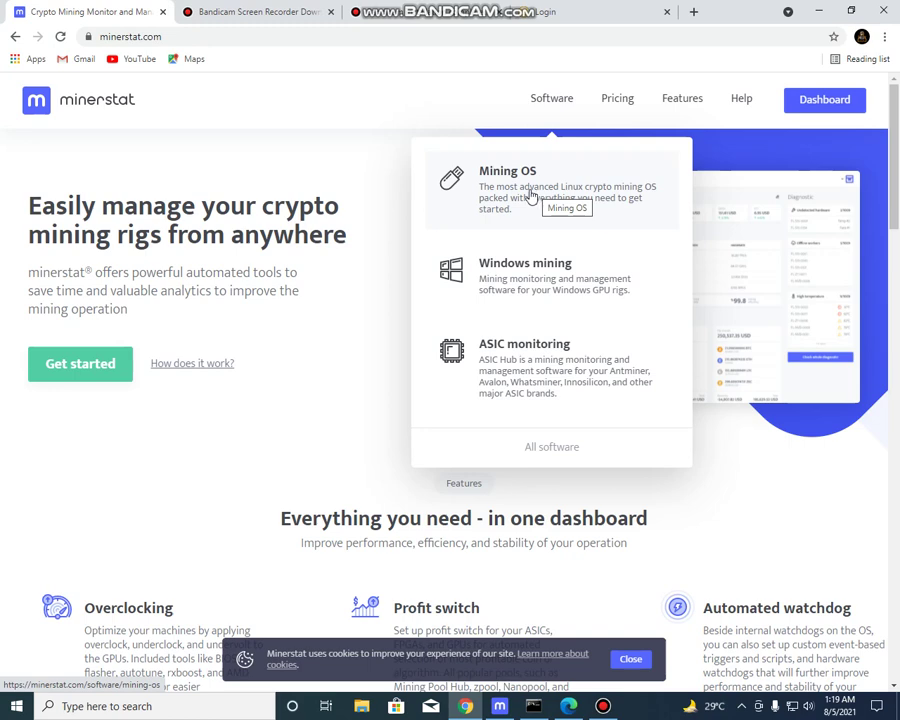
{"action": "left_click", "coordinate": [503, 283]}
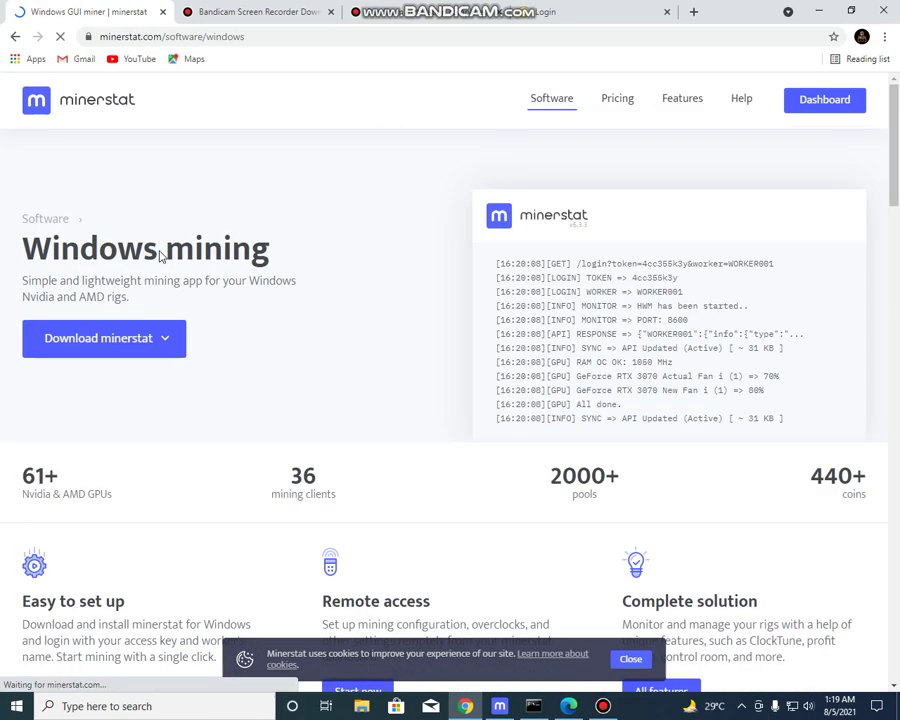
{"action": "left_click", "coordinate": [169, 341]}
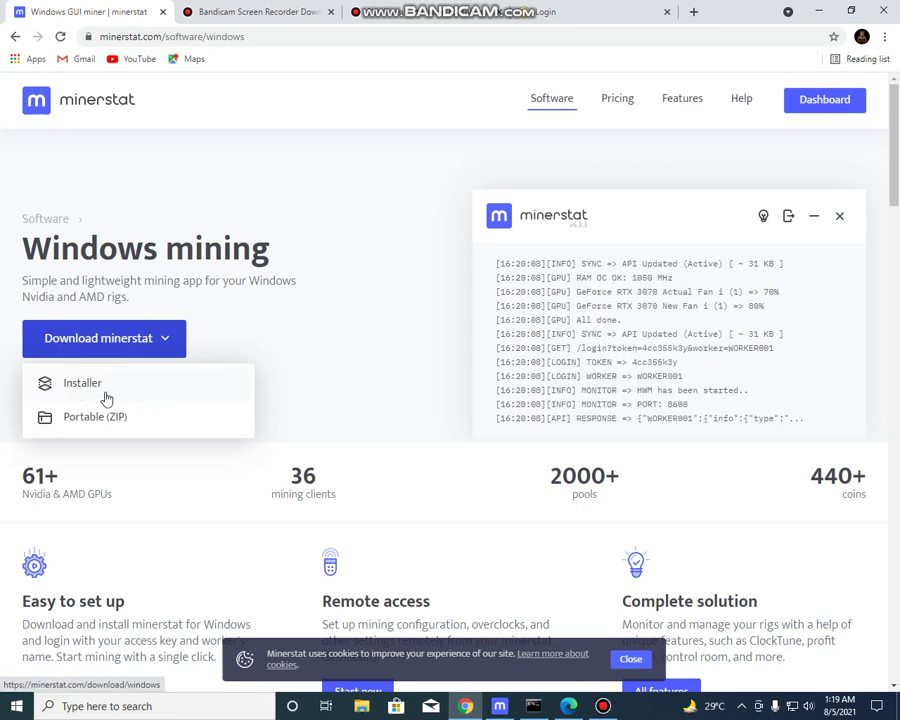
{"action": "left_click", "coordinate": [84, 386]}
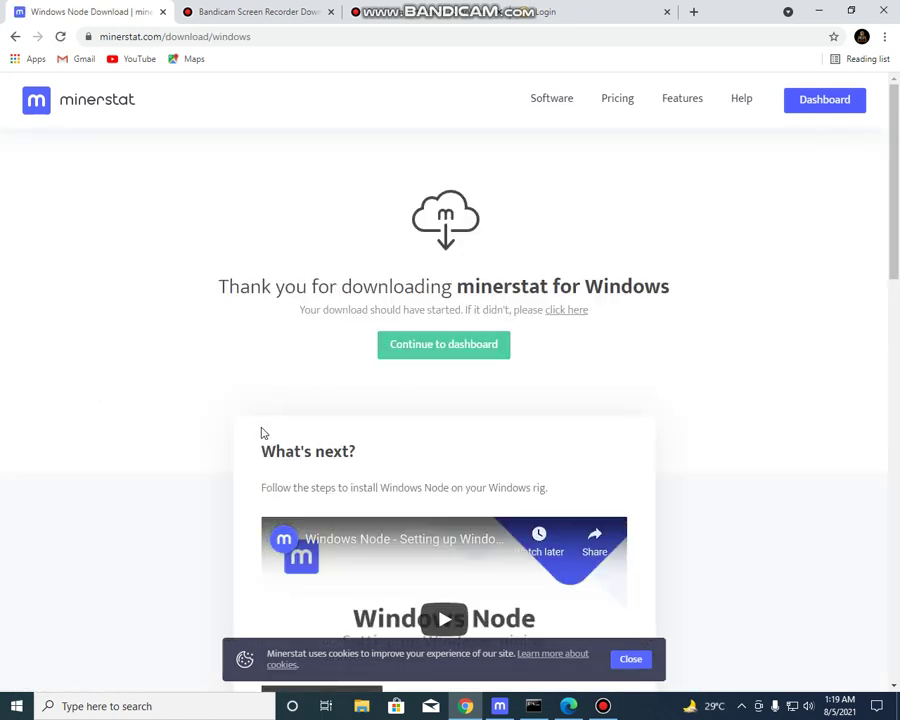
- Switch to the running minerstat desktop program, bring its window to the middle of the screen to view its log, and minimize it
{"action": "left_click", "coordinate": [818, 10]}
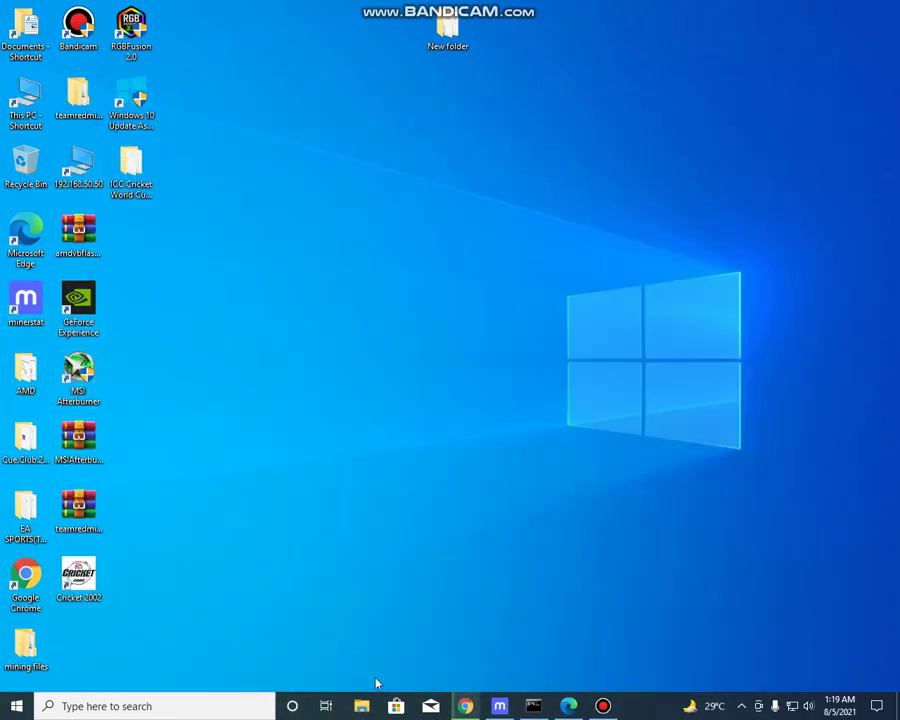
{"action": "left_click", "coordinate": [499, 706]}
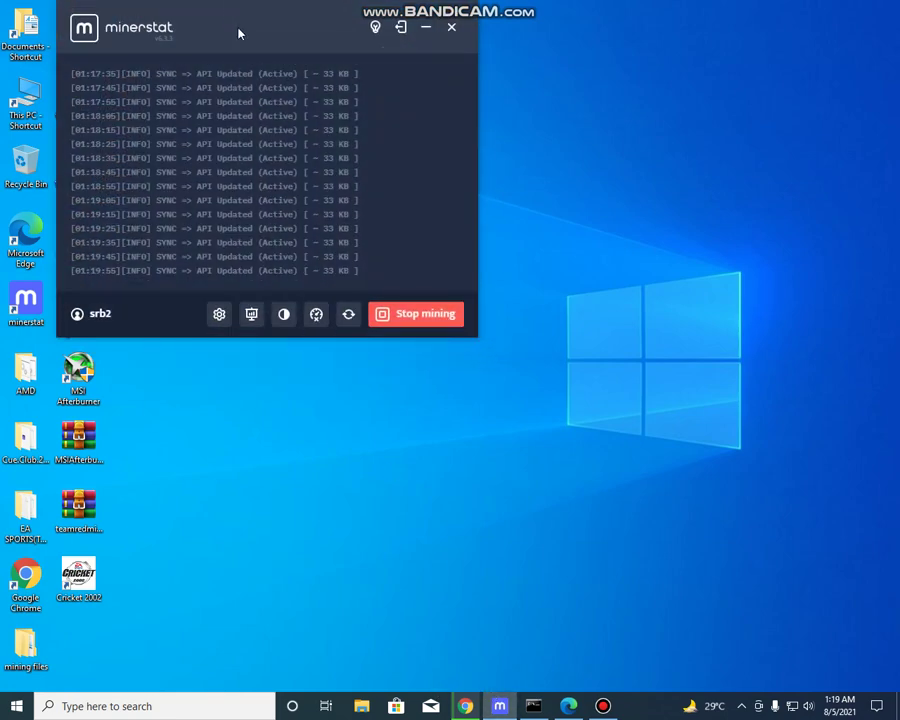
{"action": "left_click_drag", "start_coordinate": [238, 30], "coordinate": [386, 210]}
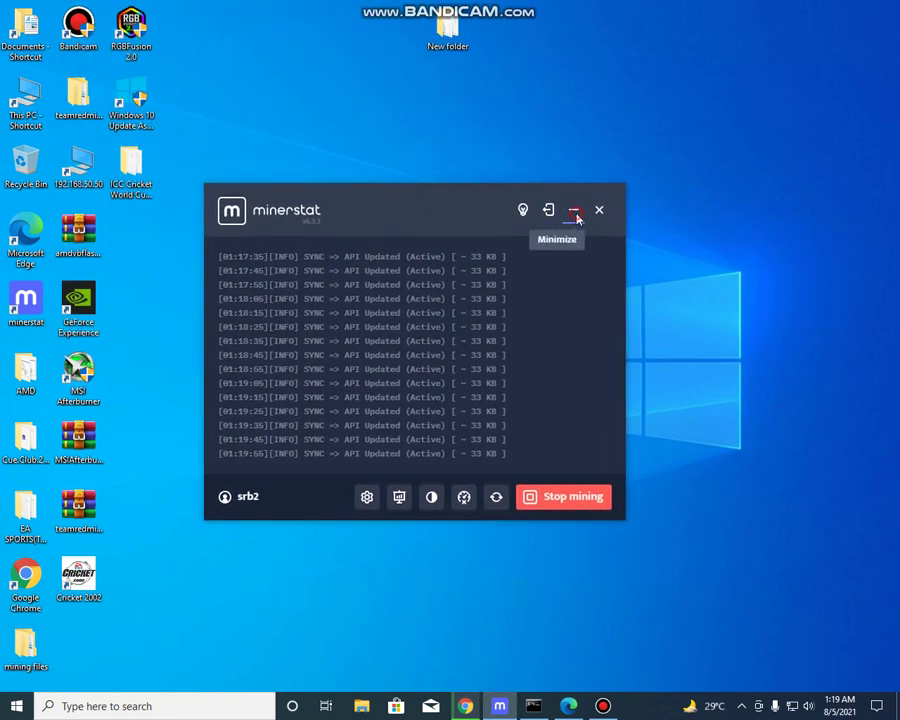
{"action": "left_click", "coordinate": [578, 214]}
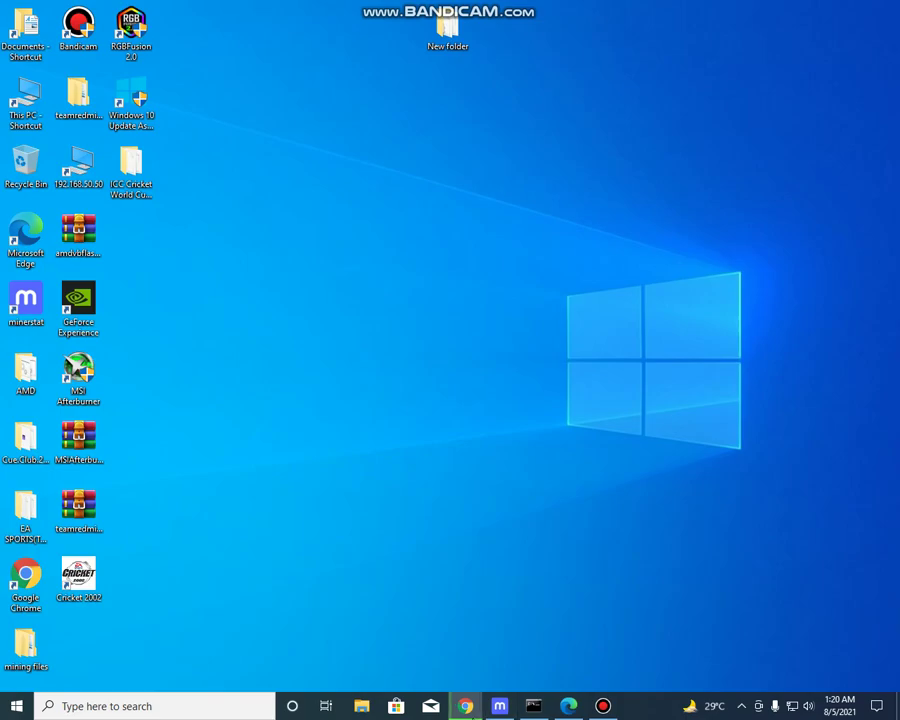
- Return to the browser, continue to the minerstat dashboard, and look at the account options
{"action": "left_click", "coordinate": [467, 706]}
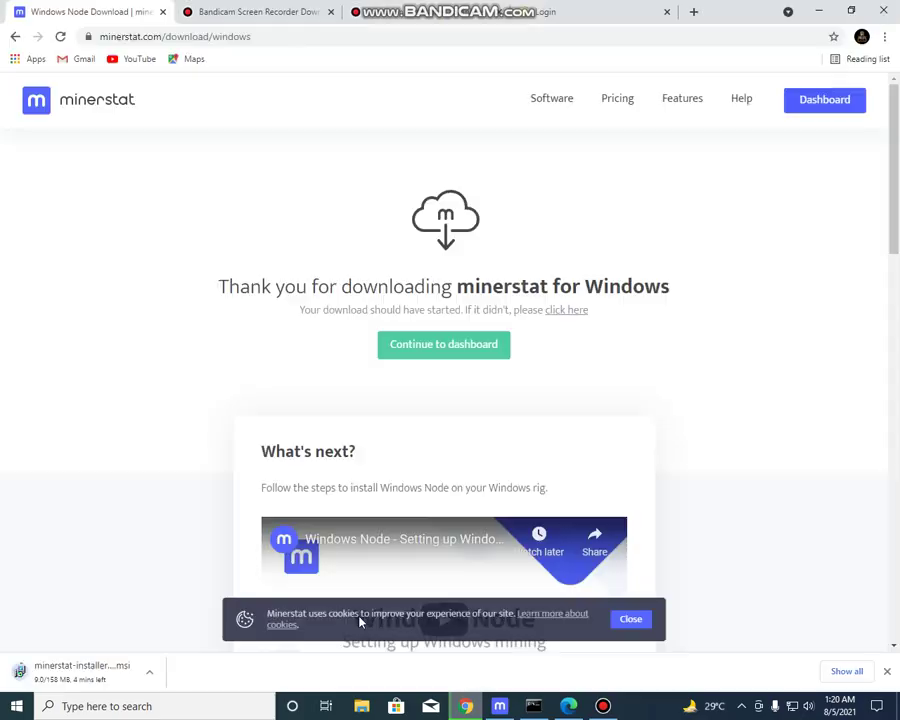
{"action": "left_click", "coordinate": [436, 345]}
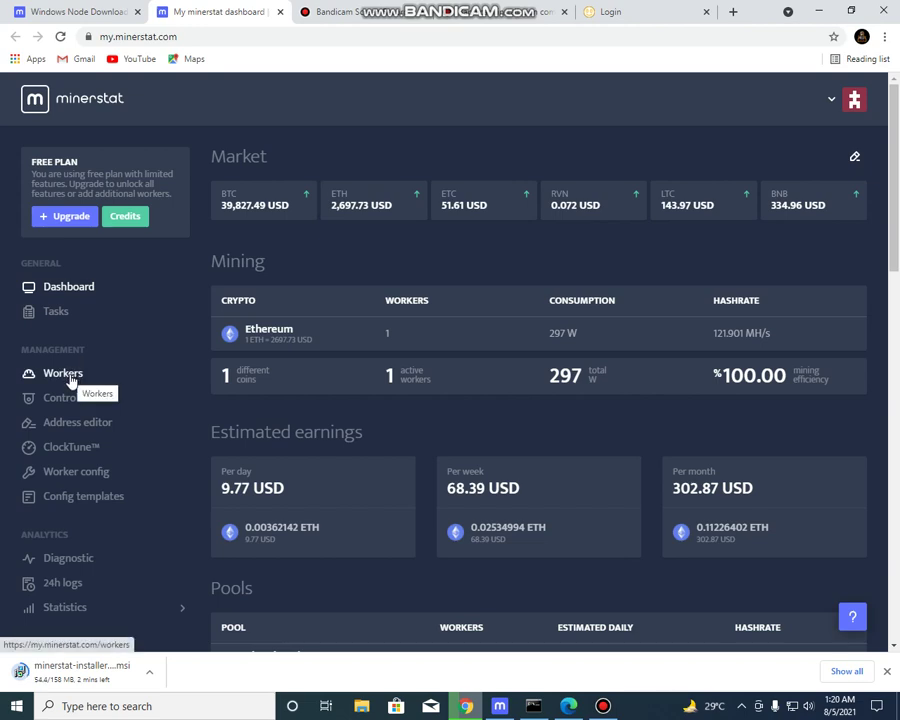
{"action": "mouse_move", "coordinate": [611, 126]}
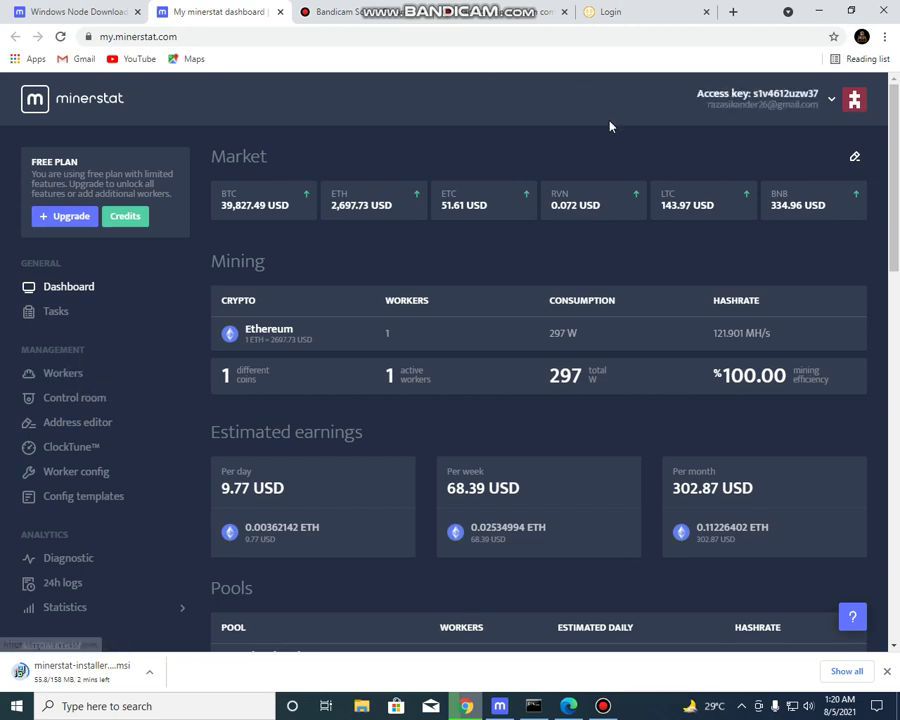
{"action": "left_click", "coordinate": [835, 103]}
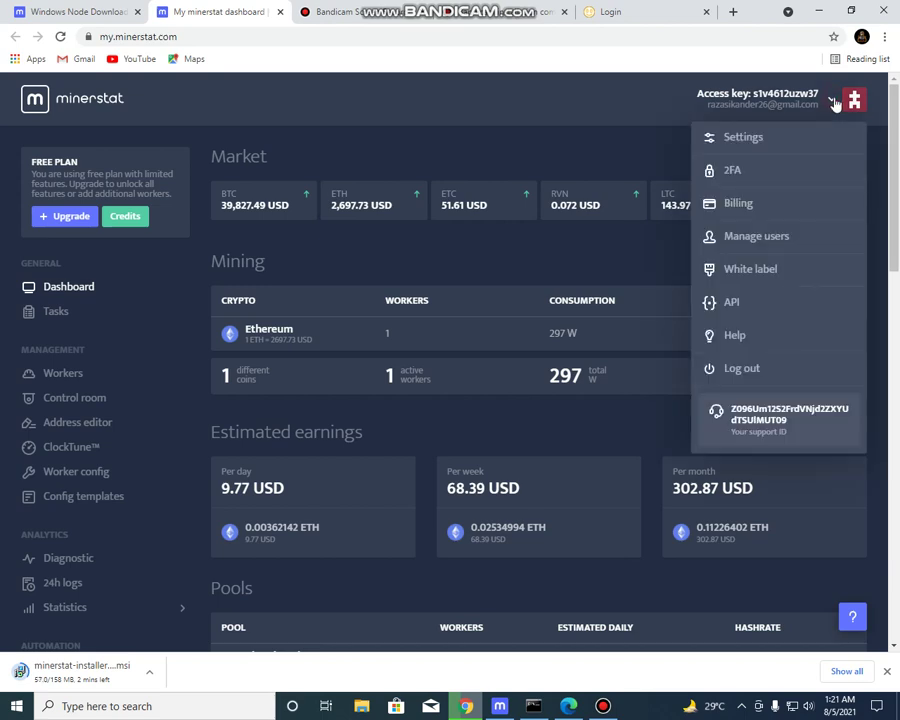
{"action": "left_click", "coordinate": [647, 127]}
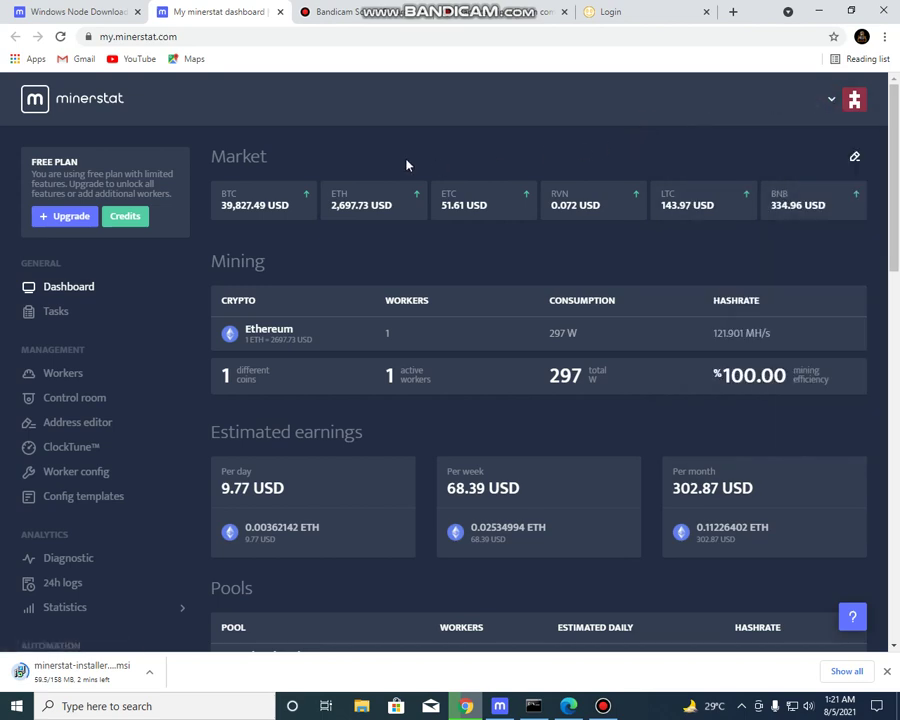
- Open the Workers list and try to add a new worker
{"action": "left_click", "coordinate": [80, 375]}
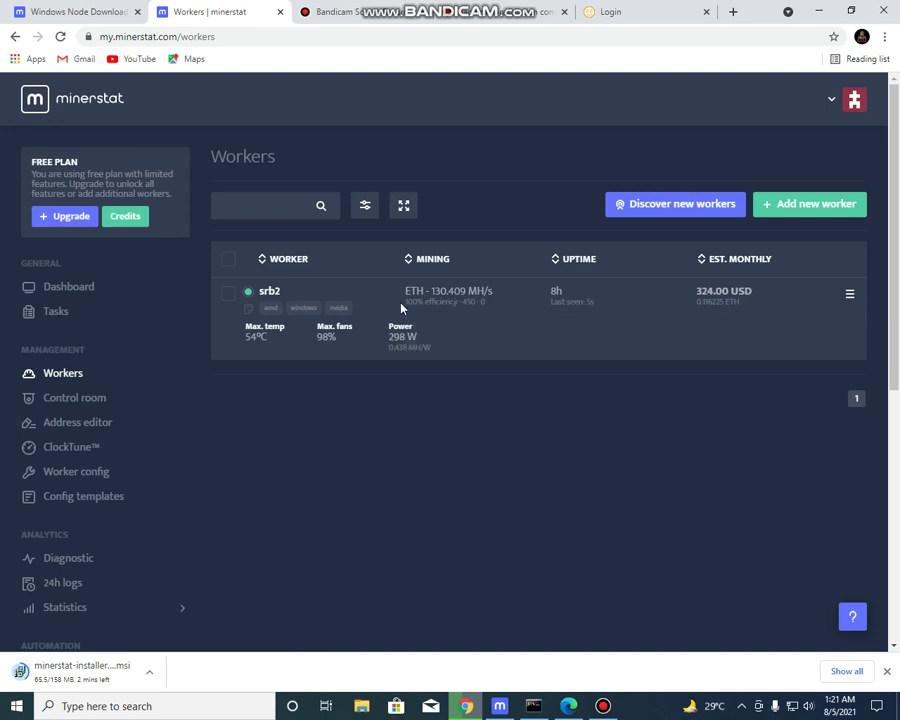
{"action": "left_click", "coordinate": [785, 210]}
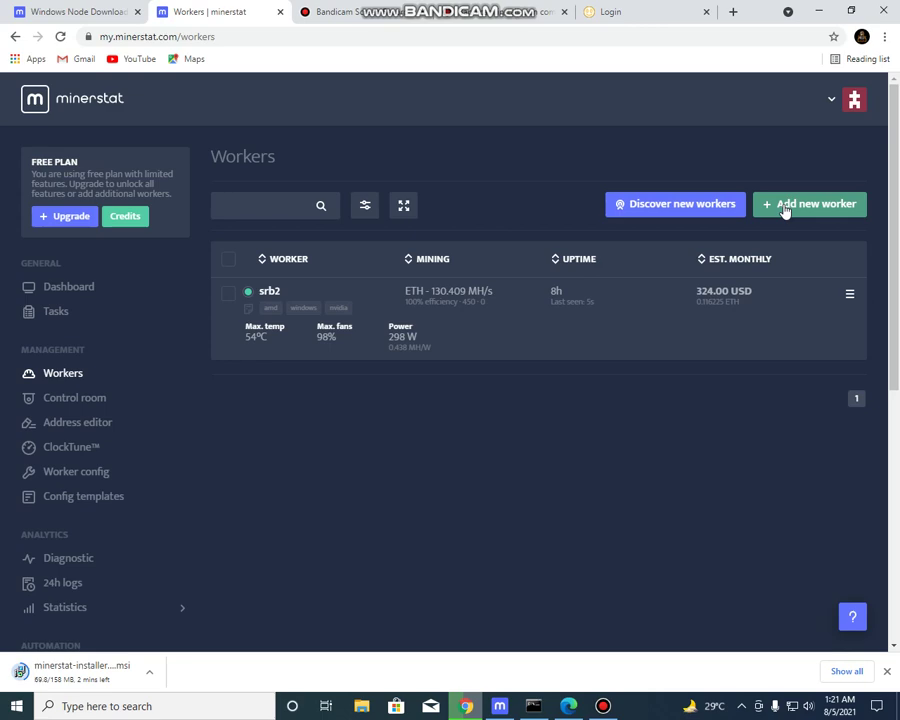
{"action": "left_click", "coordinate": [785, 210]}
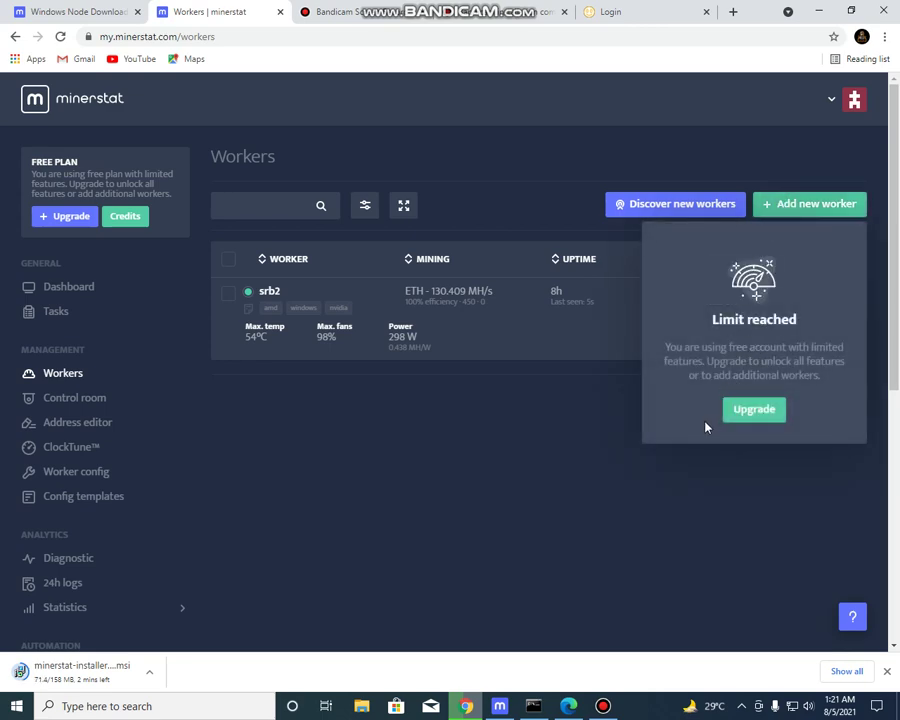
{"action": "left_click", "coordinate": [597, 431]}
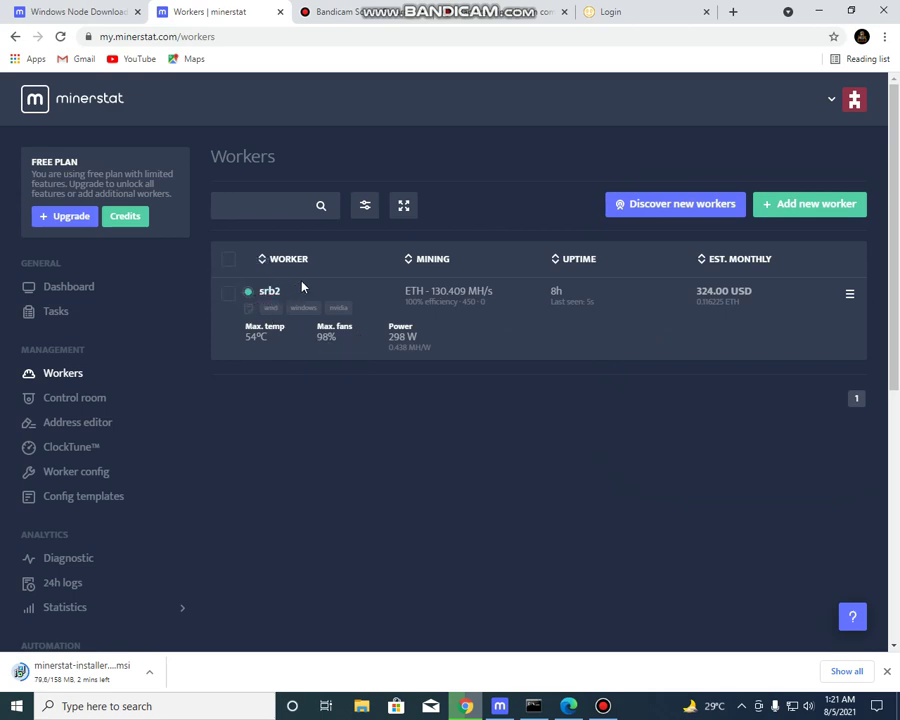
- Open the Address editor and examine the pool address column in the list of pools
{"action": "left_click", "coordinate": [87, 424]}
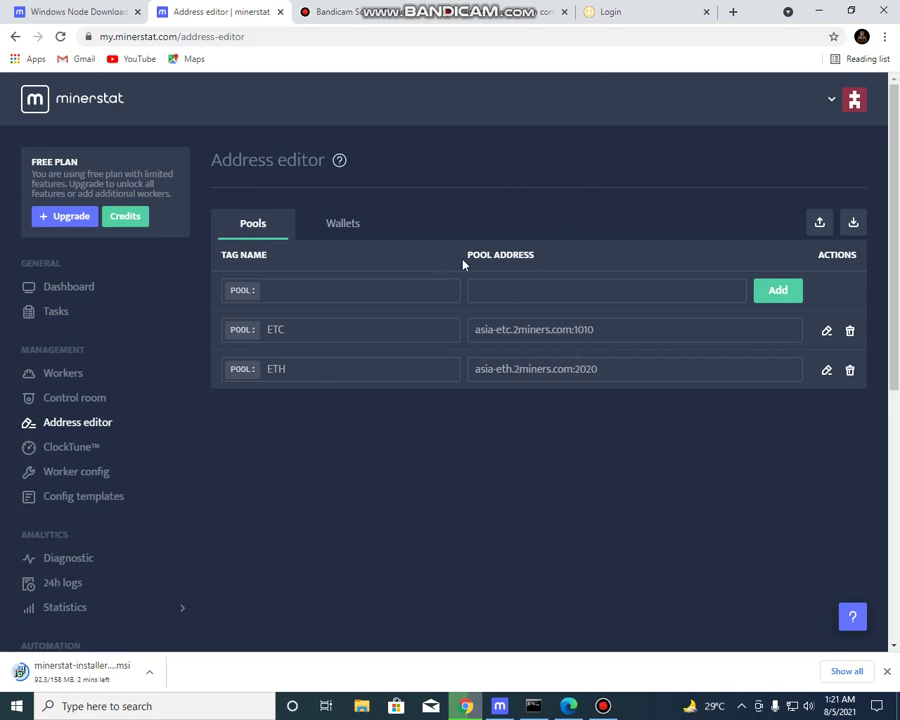
{"action": "left_click_drag", "start_coordinate": [461, 250], "coordinate": [556, 266]}
{"action": "left_click_drag", "start_coordinate": [446, 253], "coordinate": [538, 261]}
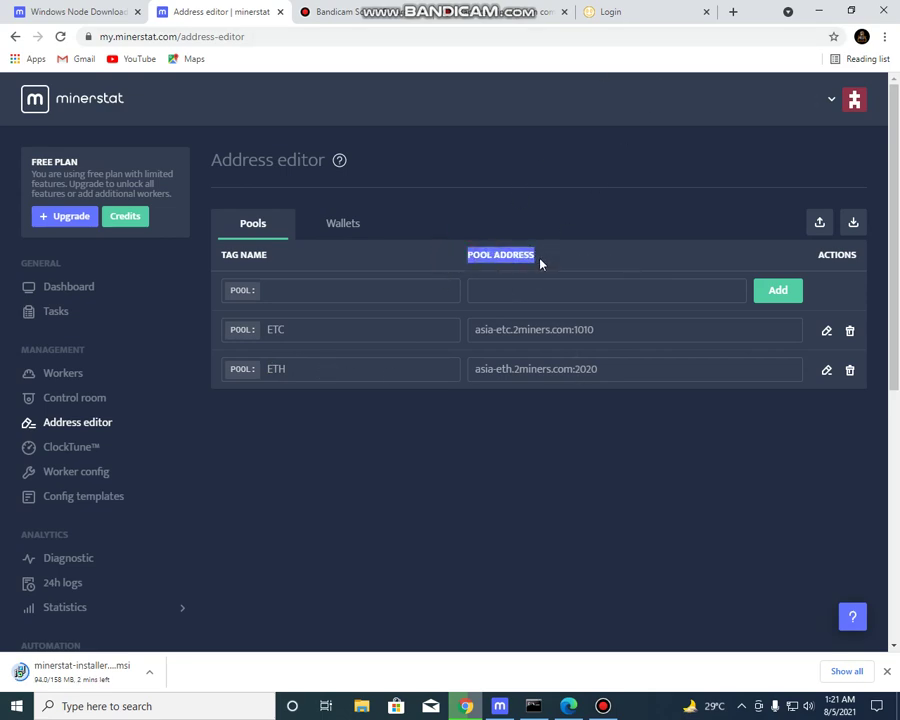
{"action": "left_click", "coordinate": [460, 258]}
{"action": "left_click_drag", "start_coordinate": [458, 255], "coordinate": [545, 263]}
{"action": "mouse_move", "coordinate": [466, 255]}
{"action": "left_mouse_down"}
{"action": "mouse_move", "coordinate": [544, 258]}
{"action": "mouse_move", "coordinate": [476, 259]}
{"action": "left_mouse_up"}
- Search the web for "2miners" in a new browser tab and open the 2Miners mining pool website
{"action": "left_click", "coordinate": [733, 12]}
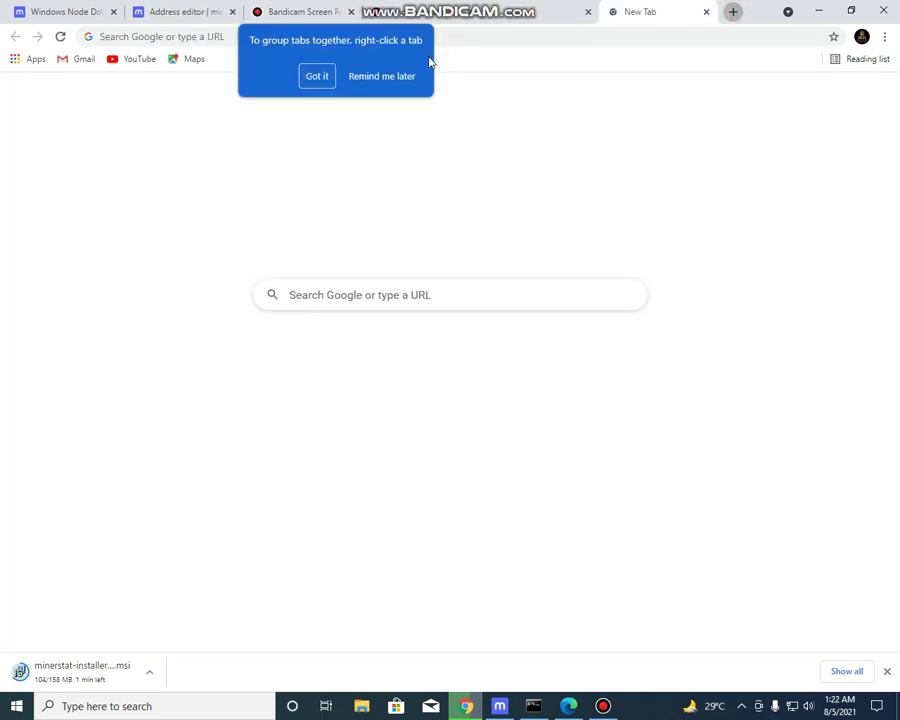
{"action": "left_click", "coordinate": [322, 79]}
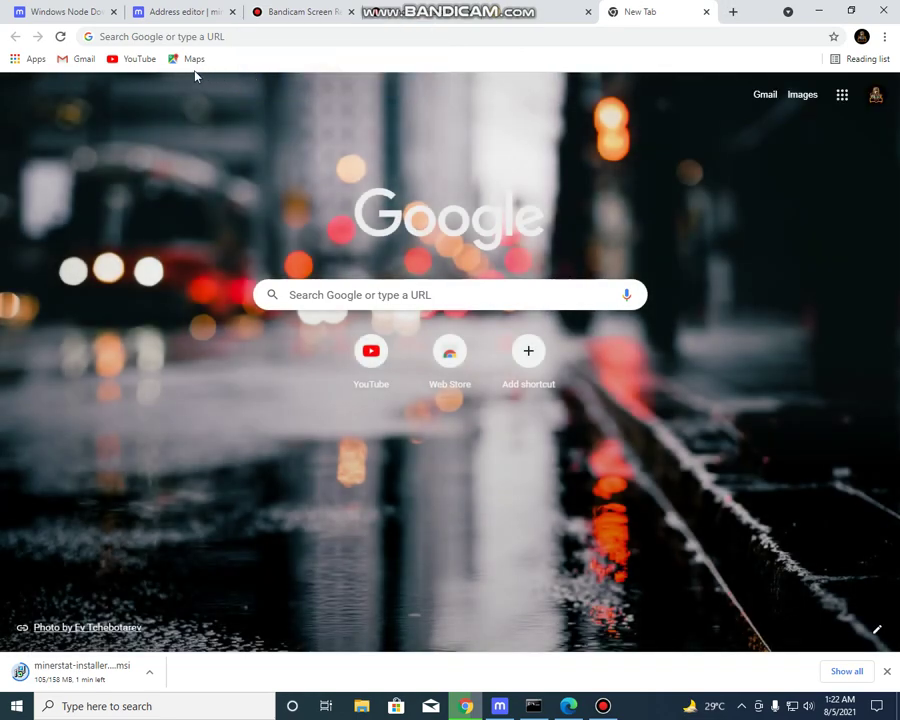
{"action": "left_click", "coordinate": [299, 287]}
{"action": "type", "text": "2"}
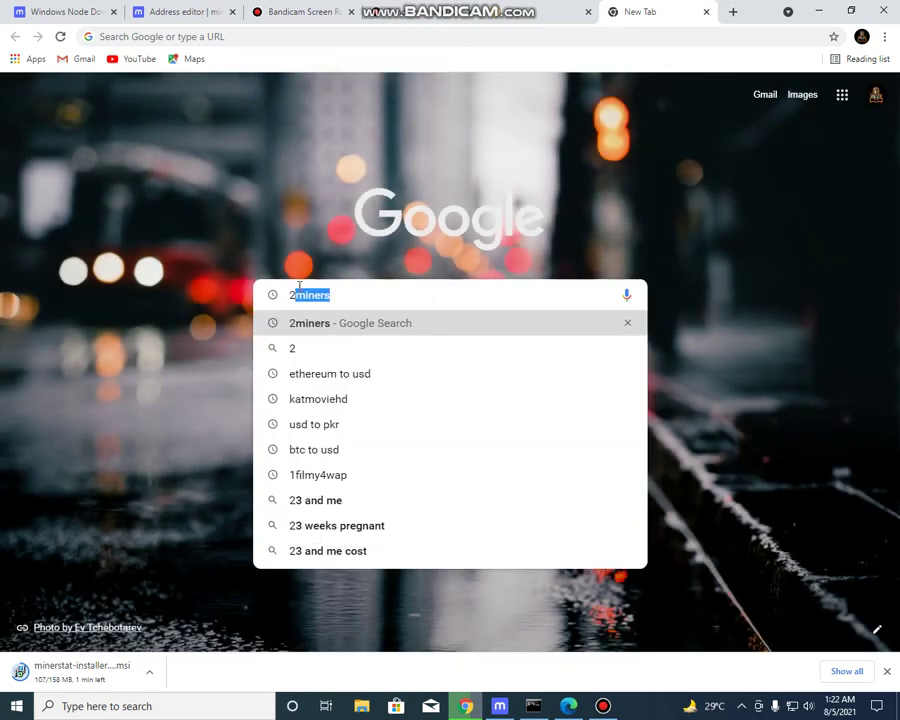
{"action": "type", "text": "miner"}
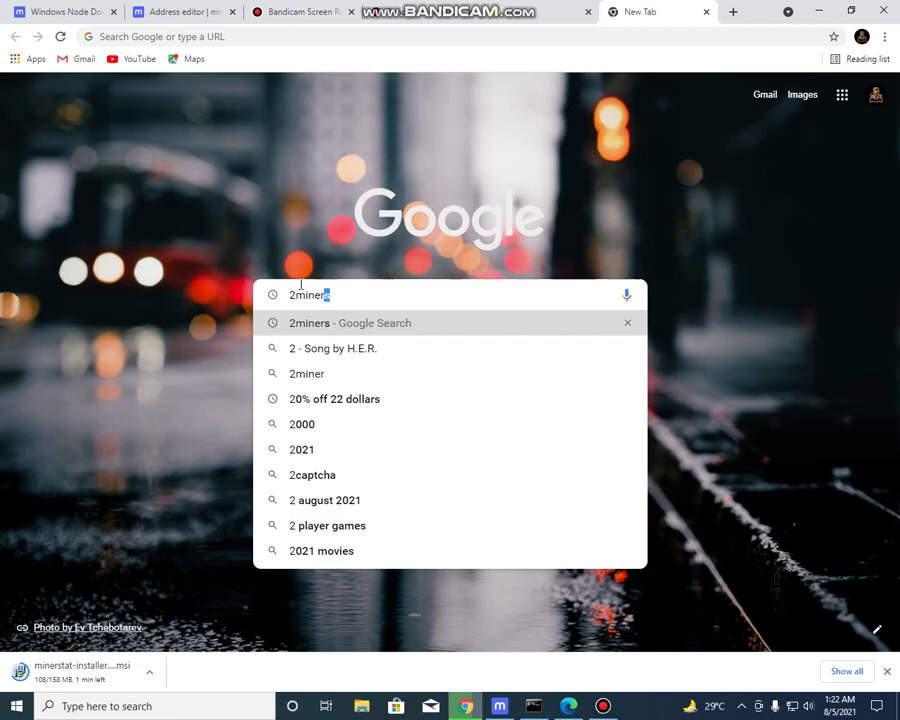
{"action": "type", "text": "s"}
{"action": "key", "text": "Return"}
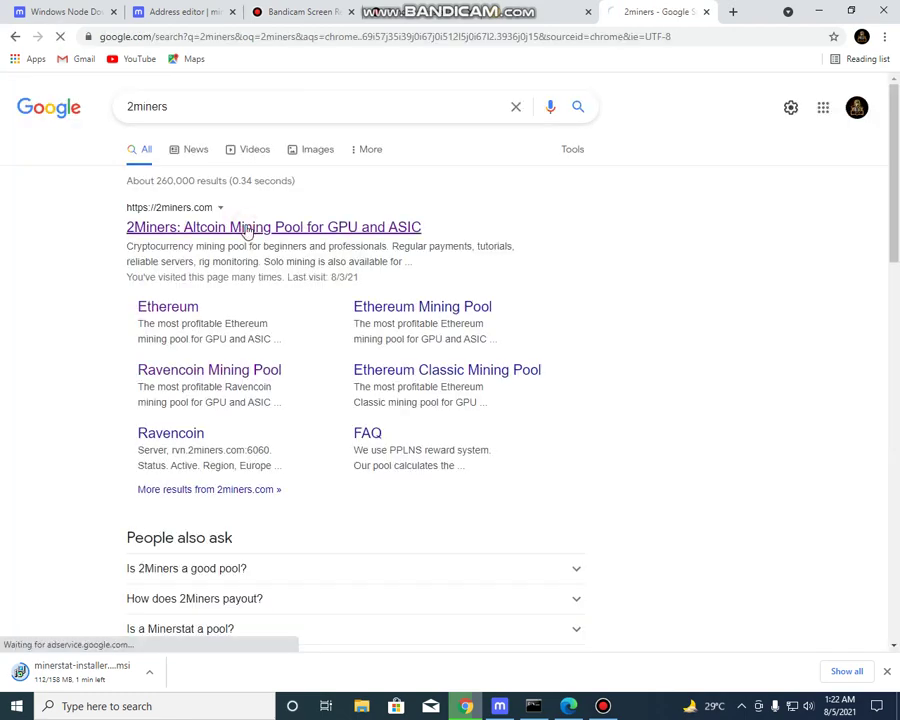
{"action": "left_click", "coordinate": [233, 231]}
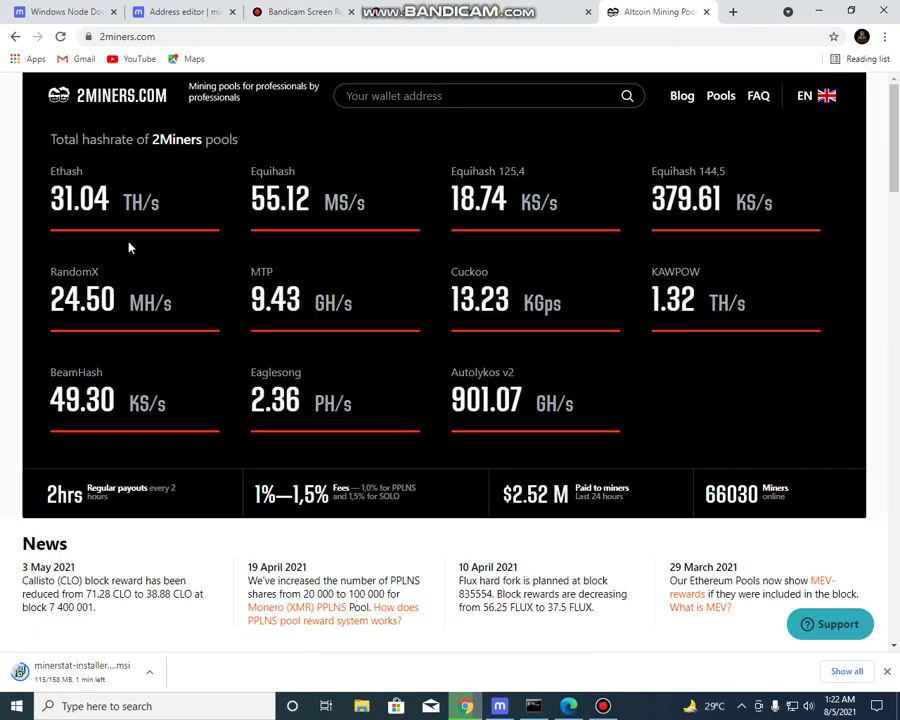
- Find Ethereum among the 2Miners pool mining coins and open its mining pool page
{"action": "scroll", "coordinate": [276, 275], "scroll_direction": "down", "scroll_amount": 1}
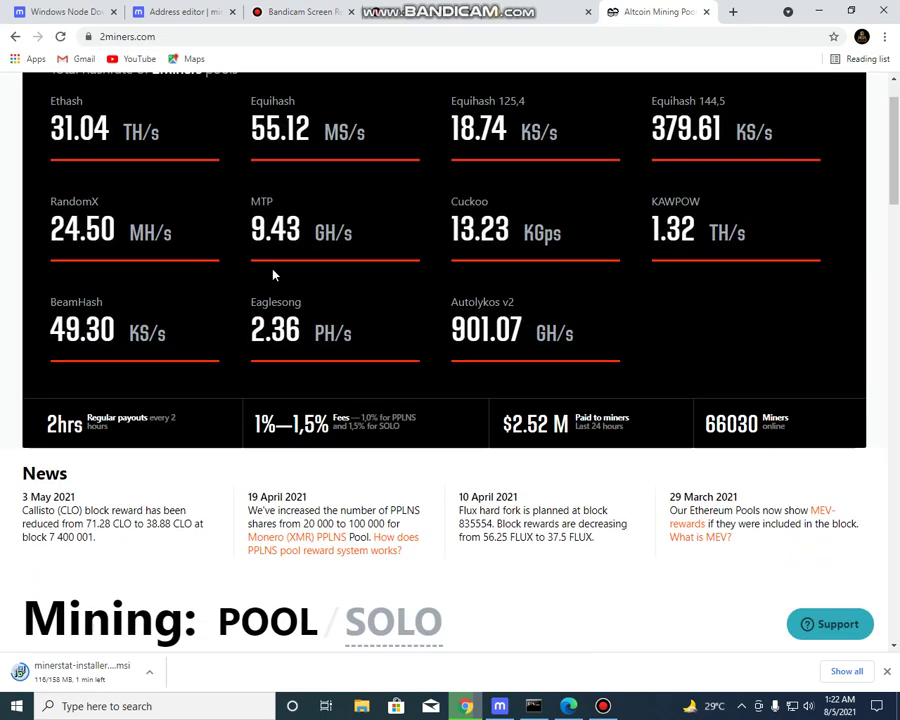
{"action": "scroll", "coordinate": [273, 272], "scroll_direction": "up", "scroll_amount": 1}
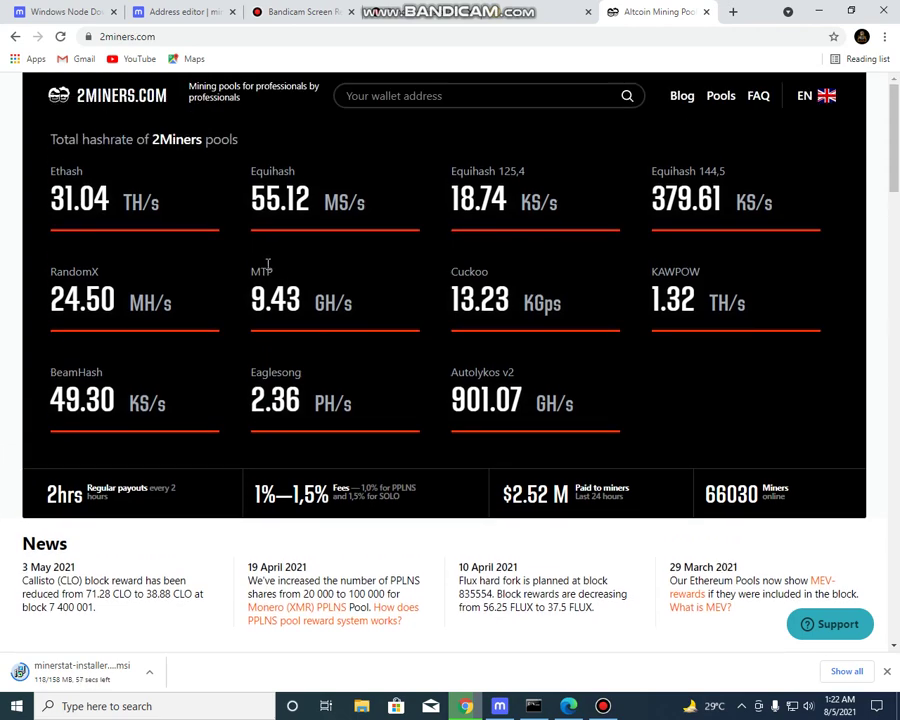
{"action": "scroll", "coordinate": [265, 268], "scroll_direction": "down", "scroll_amount": 2}
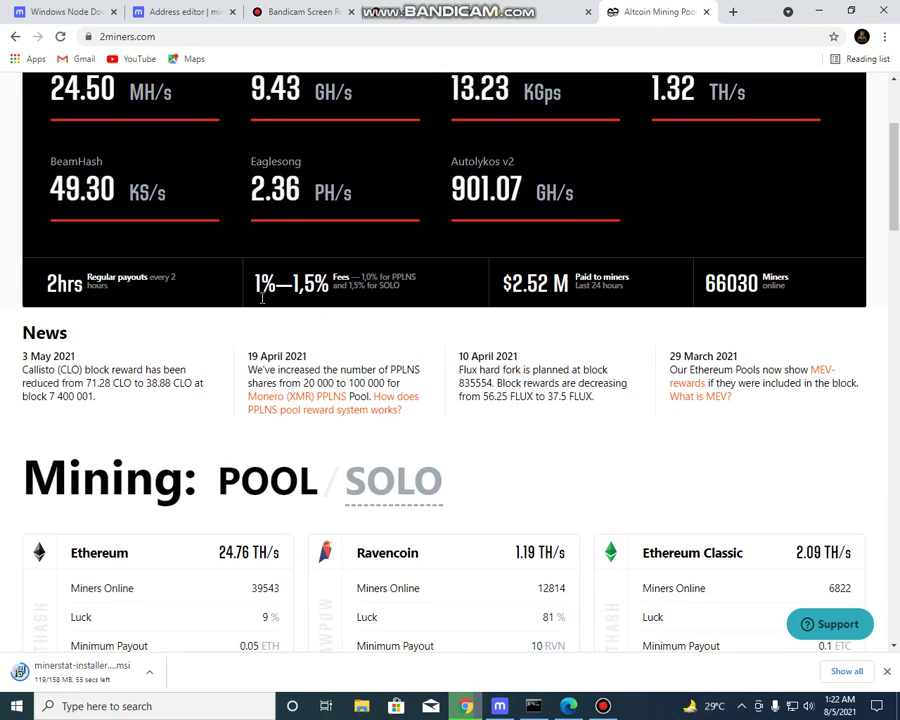
{"action": "scroll", "coordinate": [160, 378], "scroll_direction": "down", "scroll_amount": 1}
{"action": "scroll", "coordinate": [160, 378], "scroll_direction": "down", "scroll_amount": 3}
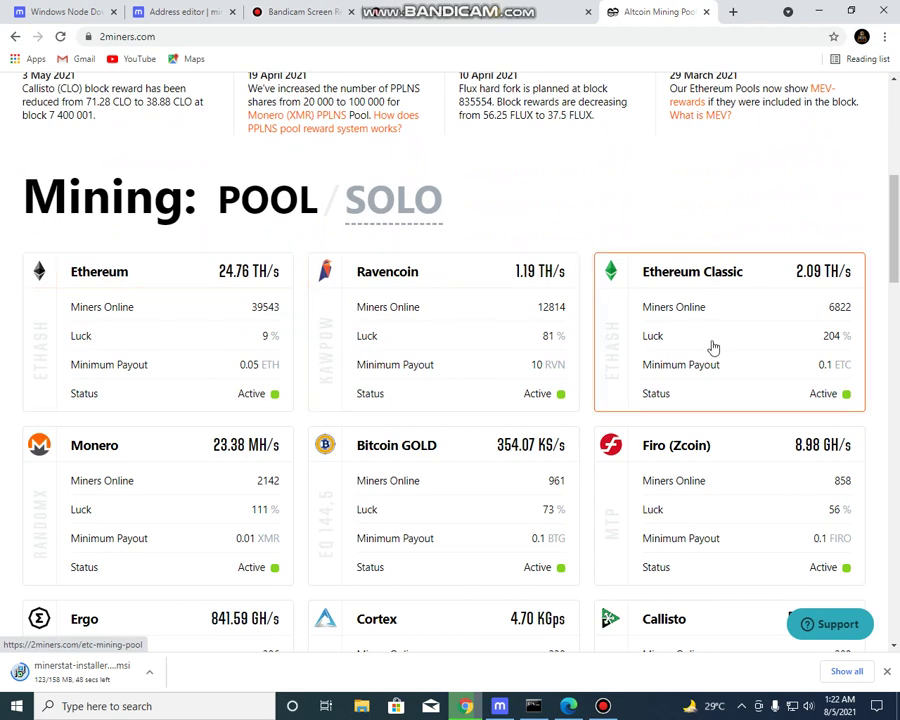
{"action": "left_click", "coordinate": [162, 349]}
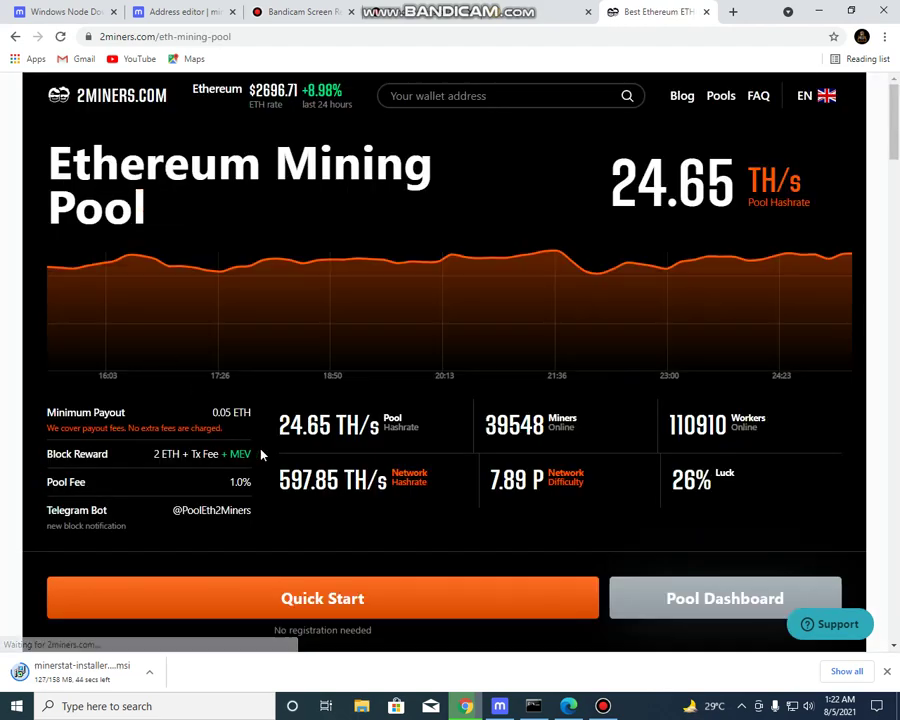
- Look at the Ethereum pool's block reward, including the transaction fee, and open the pool's quick start instructions
{"action": "scroll", "coordinate": [362, 530], "scroll_direction": "down", "scroll_amount": 2}
{"action": "scroll", "coordinate": [353, 506], "scroll_direction": "up", "scroll_amount": 2}
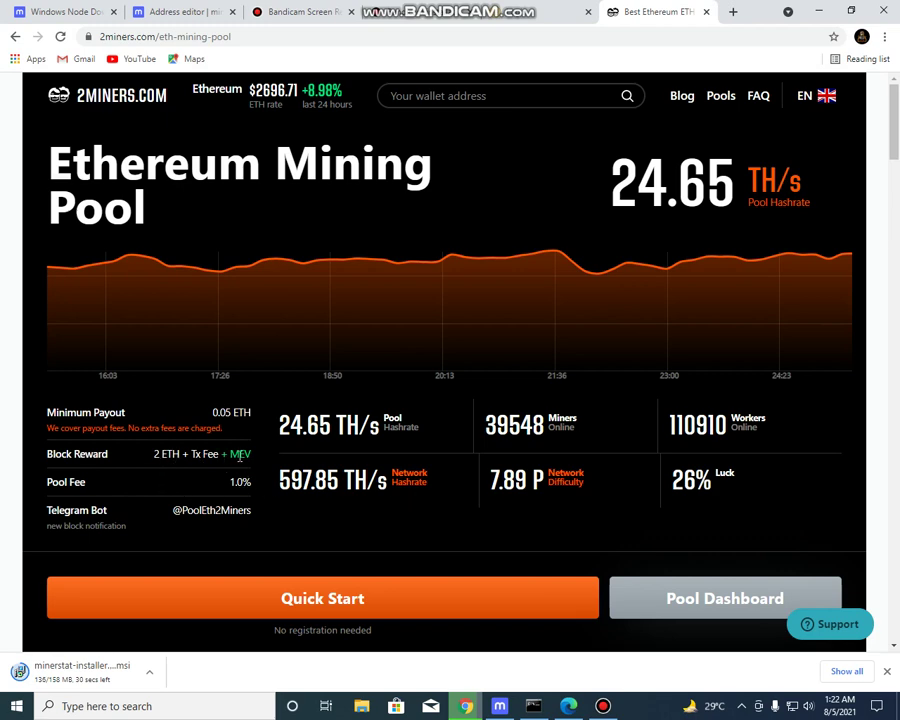
{"action": "left_click_drag", "start_coordinate": [191, 455], "coordinate": [221, 455]}
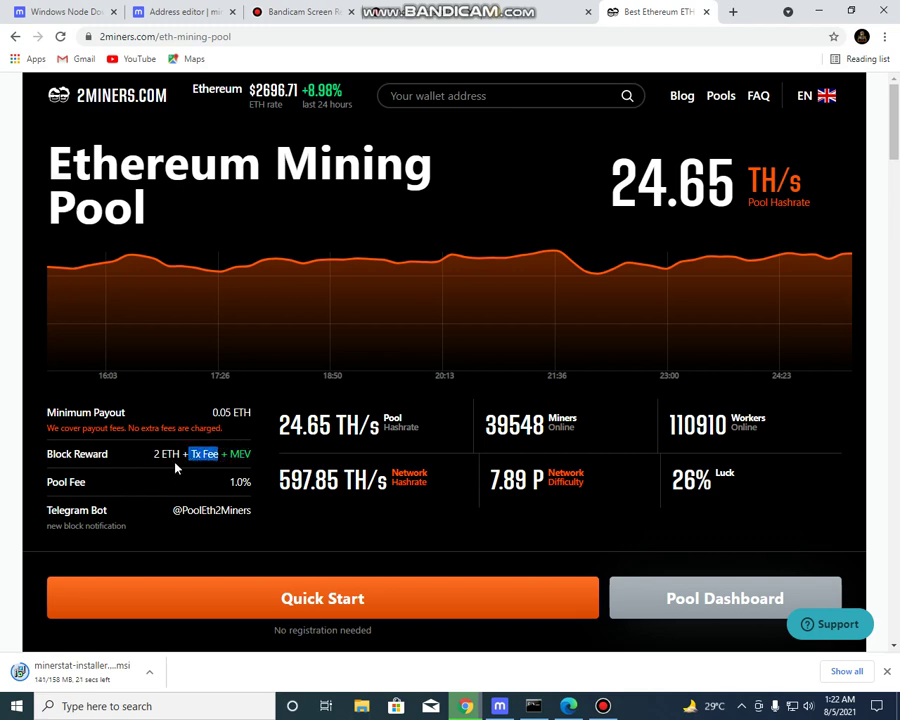
{"action": "left_click_drag", "start_coordinate": [152, 452], "coordinate": [180, 452]}
{"action": "left_click", "coordinate": [281, 597]}
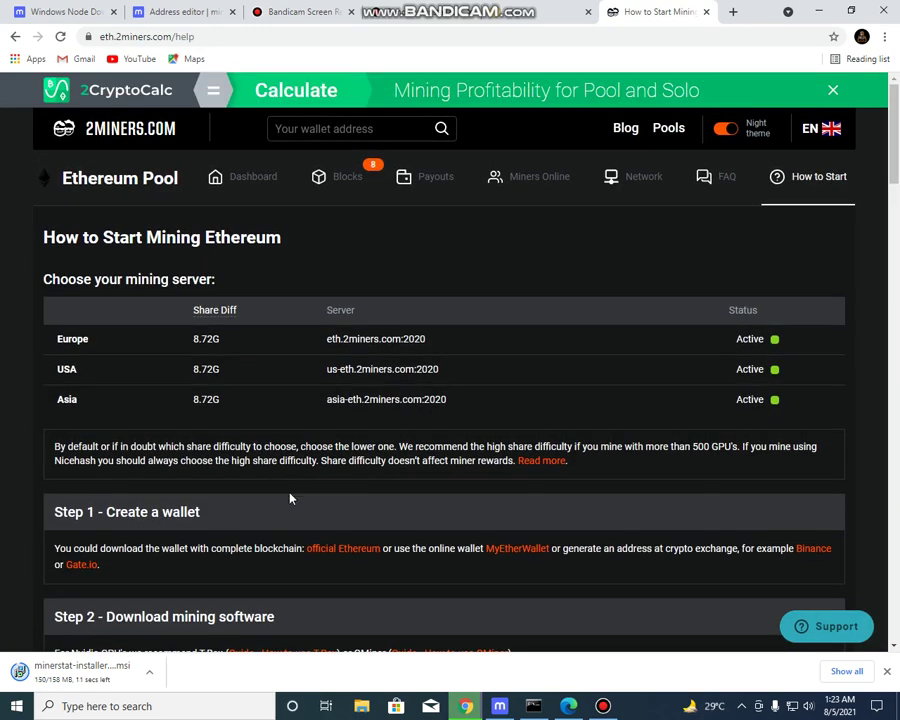
- Examine the Europe, USA and Asia server addresses in the Ethereum mining server table
{"action": "left_click_drag", "start_coordinate": [321, 400], "coordinate": [425, 403]}
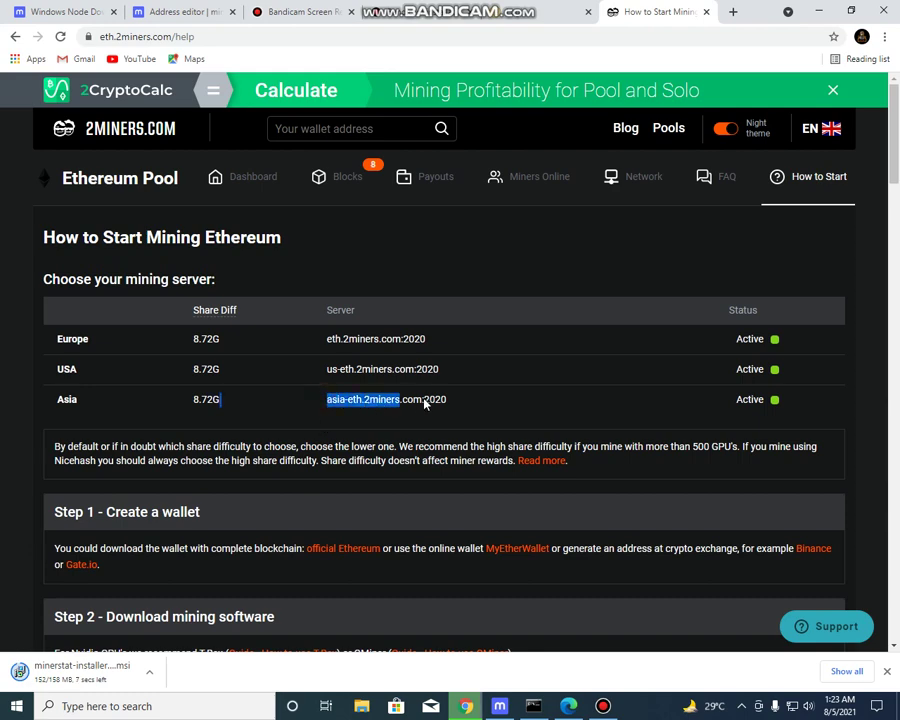
{"action": "left_click", "coordinate": [300, 395]}
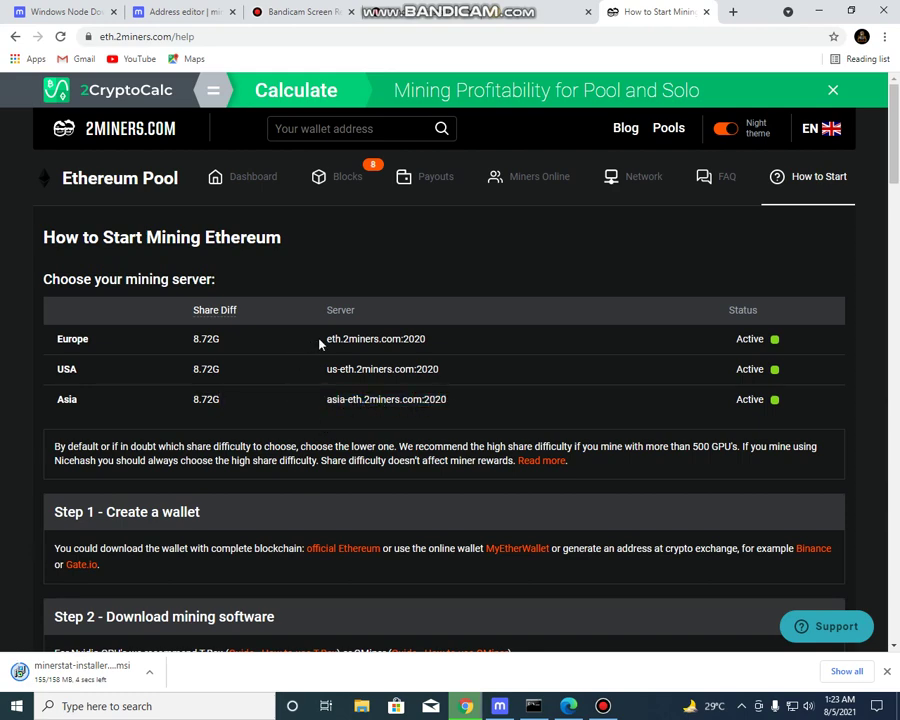
{"action": "left_click_drag", "start_coordinate": [320, 344], "coordinate": [423, 339]}
{"action": "left_click_drag", "start_coordinate": [322, 374], "coordinate": [450, 373]}
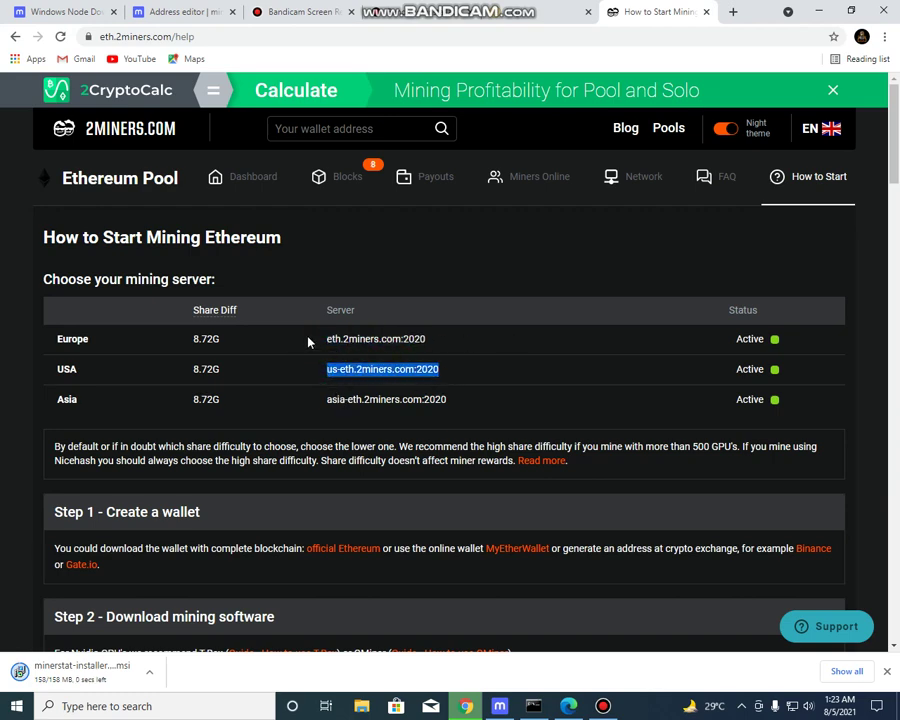
{"action": "left_click_drag", "start_coordinate": [308, 340], "coordinate": [426, 342]}
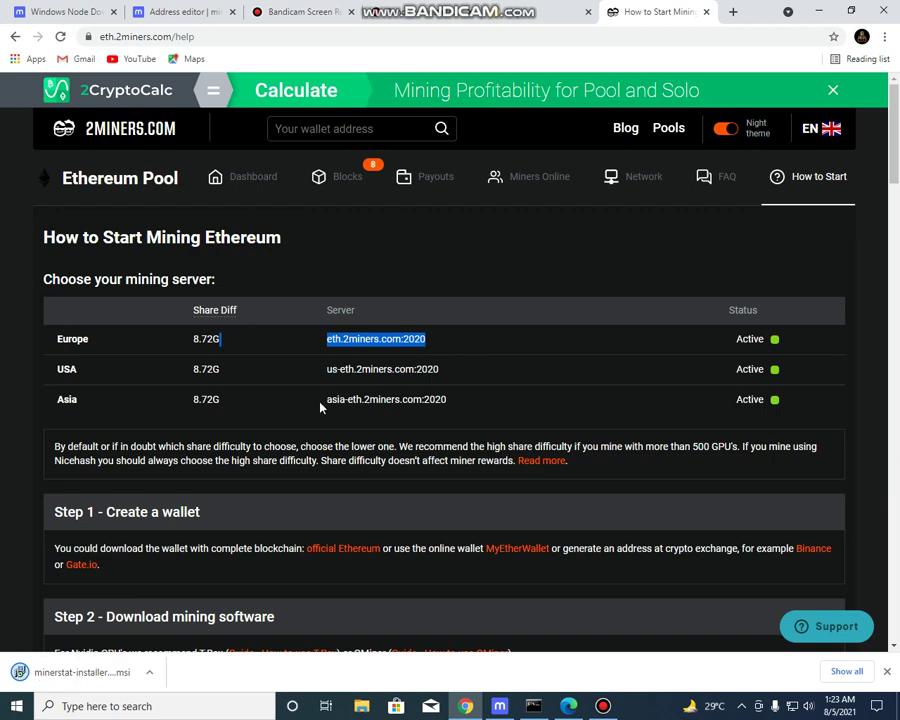
{"action": "left_click_drag", "start_coordinate": [322, 405], "coordinate": [461, 407]}
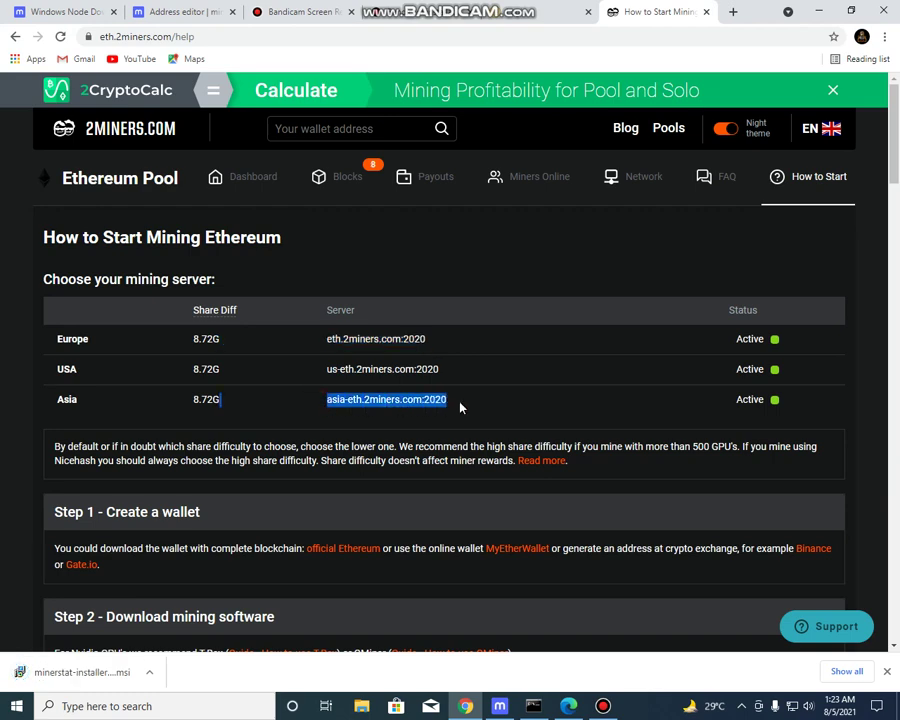
- Copy the Asia server address asia-eth.2miners.com:2020 from the mining server table
{"action": "triple_click", "coordinate": [336, 399]}
{"action": "right_click", "coordinate": [338, 400]}
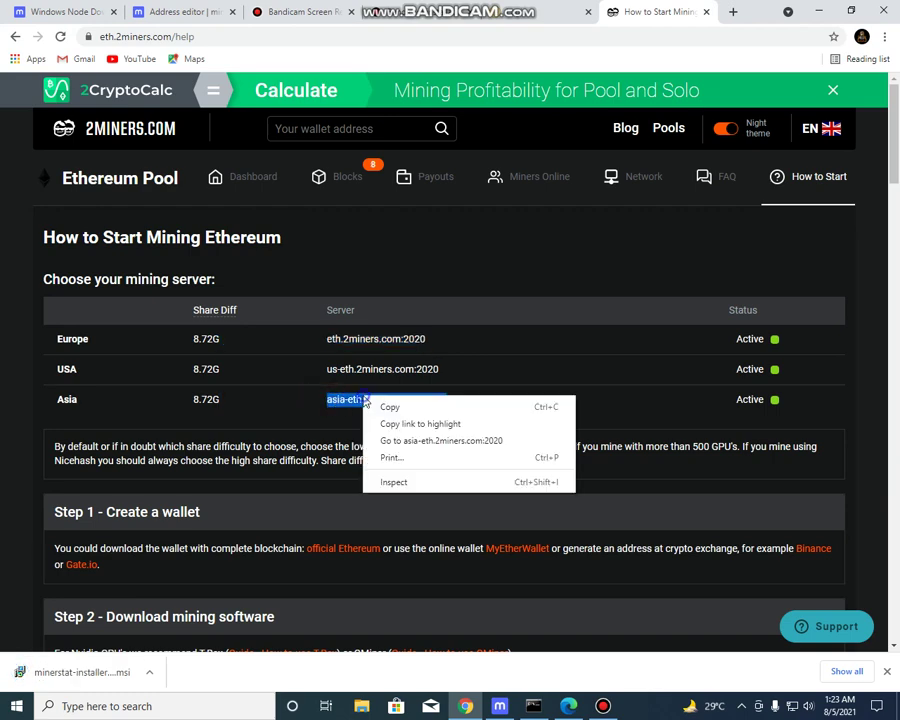
{"action": "left_click", "coordinate": [385, 404]}
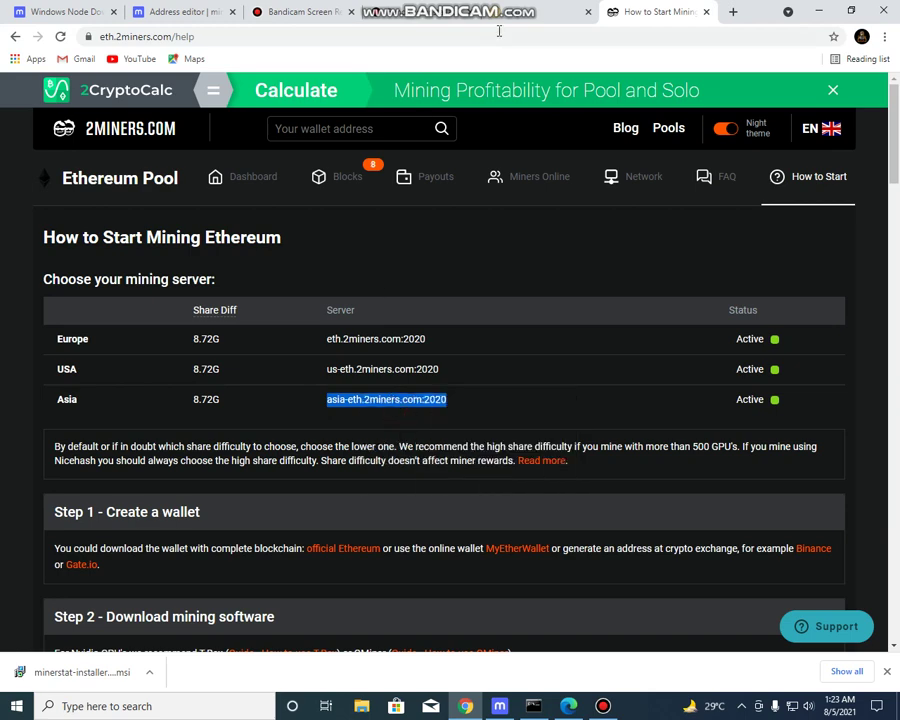
- Return to the minerstat address editor and compare the saved ETH pool address with the Asia server address on the 2Miners page
{"action": "left_click", "coordinate": [182, 12]}
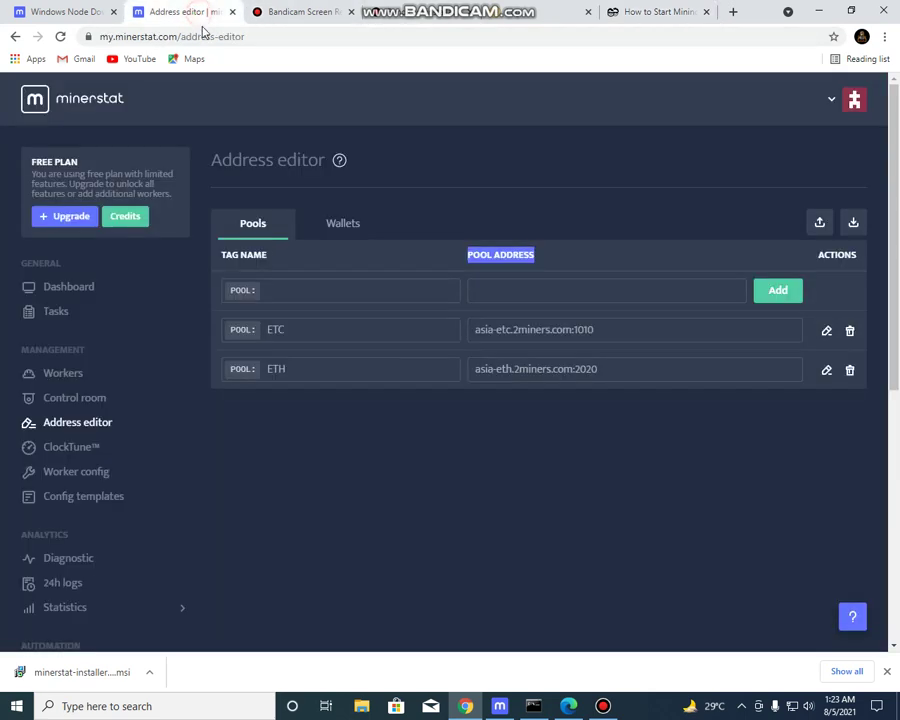
{"action": "left_click", "coordinate": [520, 293]}
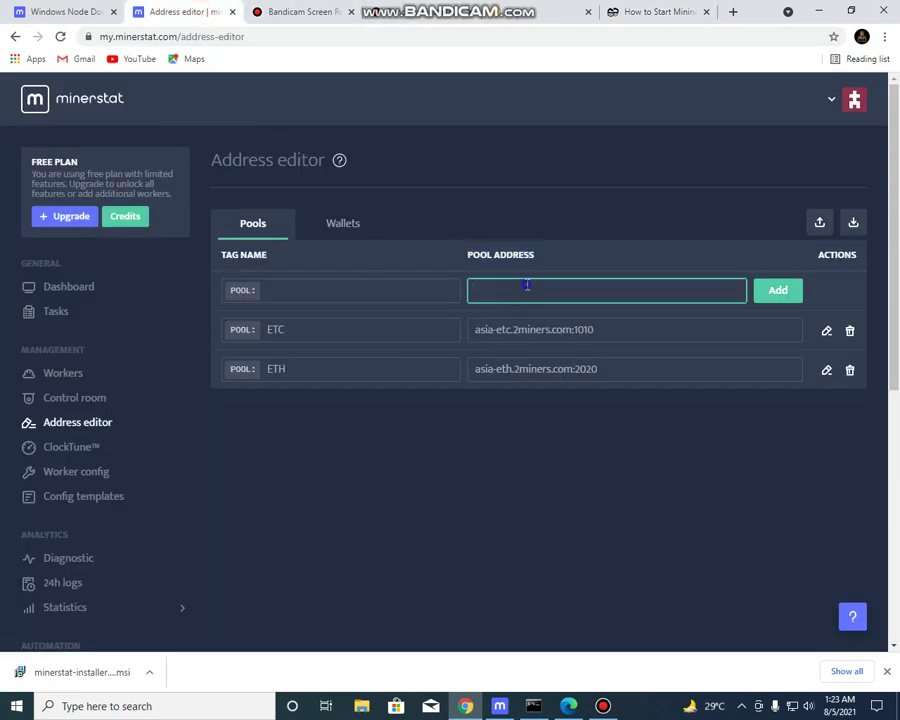
{"action": "right_click", "coordinate": [526, 286]}
{"action": "left_click", "coordinate": [410, 436]}
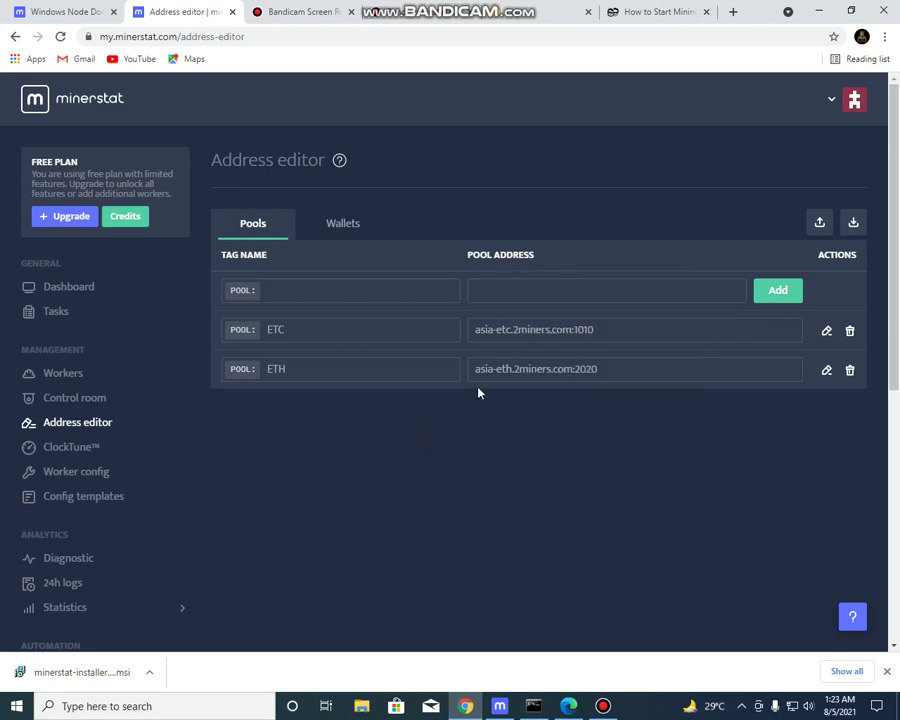
{"action": "left_click_drag", "start_coordinate": [477, 369], "coordinate": [606, 371]}
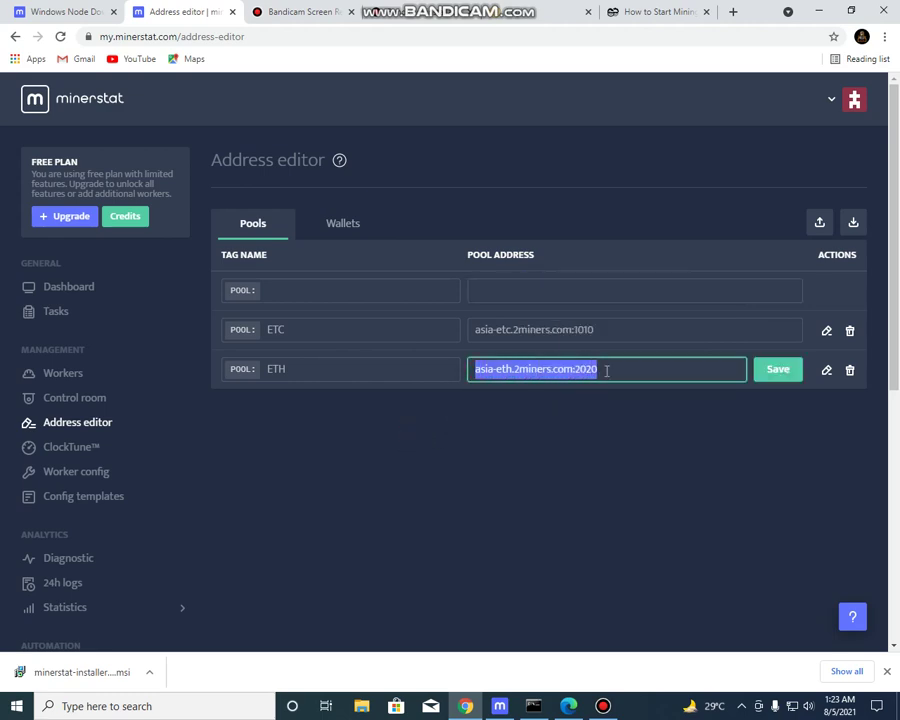
{"action": "left_click", "coordinate": [662, 12]}
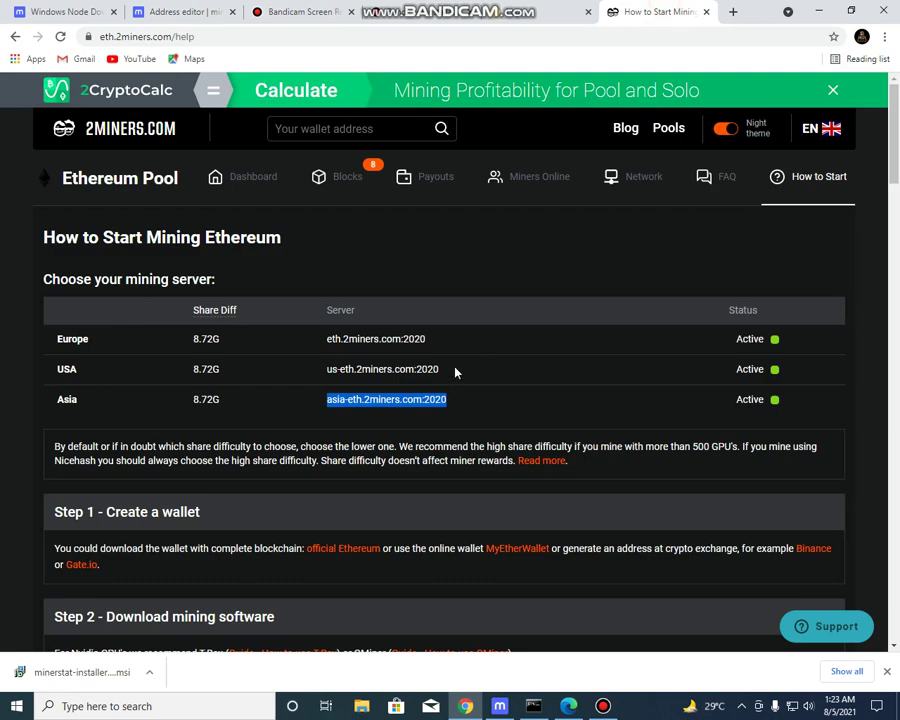
{"action": "left_click", "coordinate": [164, 11]}
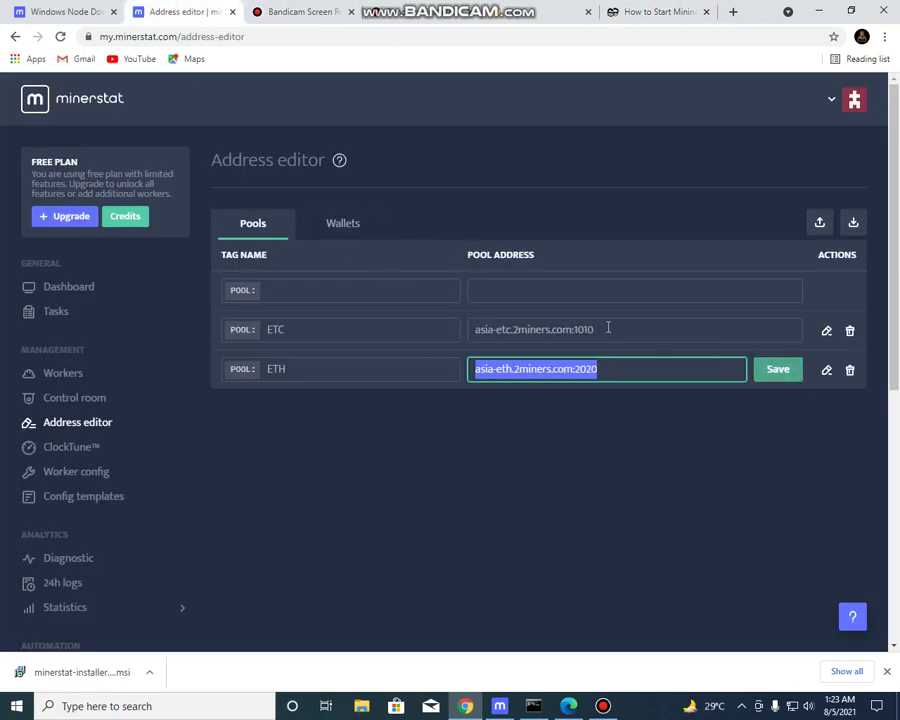
- Show the saved wallets in the address editor and examine the wallet address of the ETH entry
{"action": "left_click", "coordinate": [346, 227]}
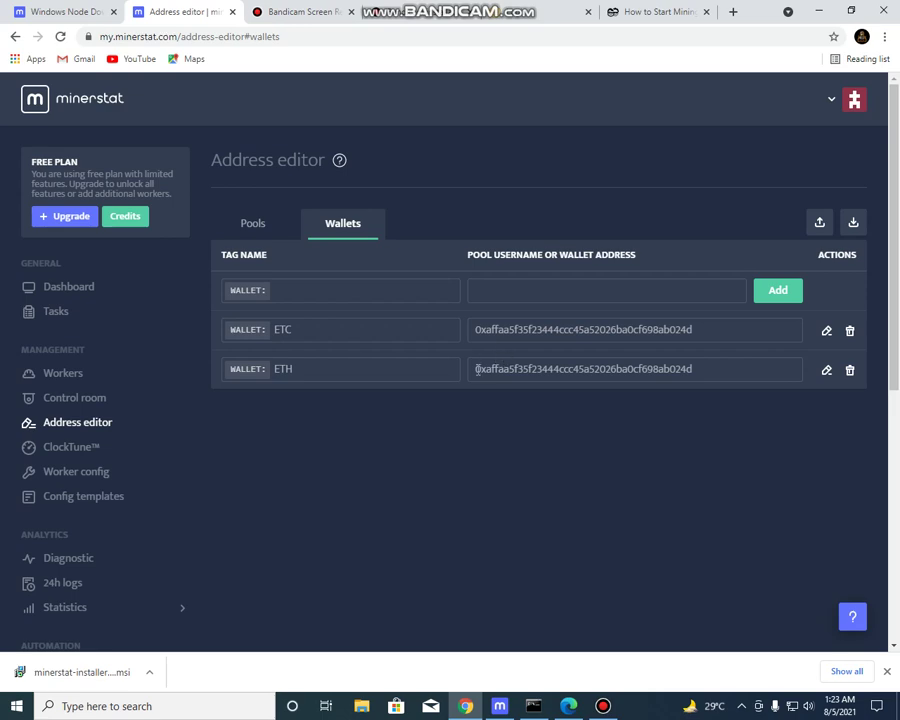
{"action": "left_click_drag", "start_coordinate": [477, 369], "coordinate": [716, 380]}
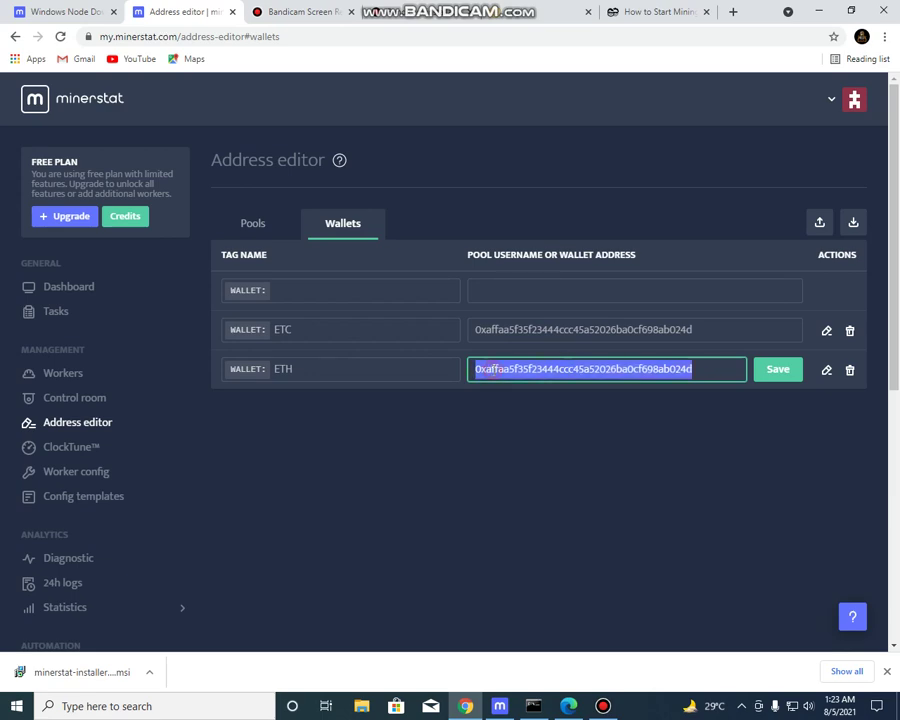
{"action": "left_click", "coordinate": [629, 419]}
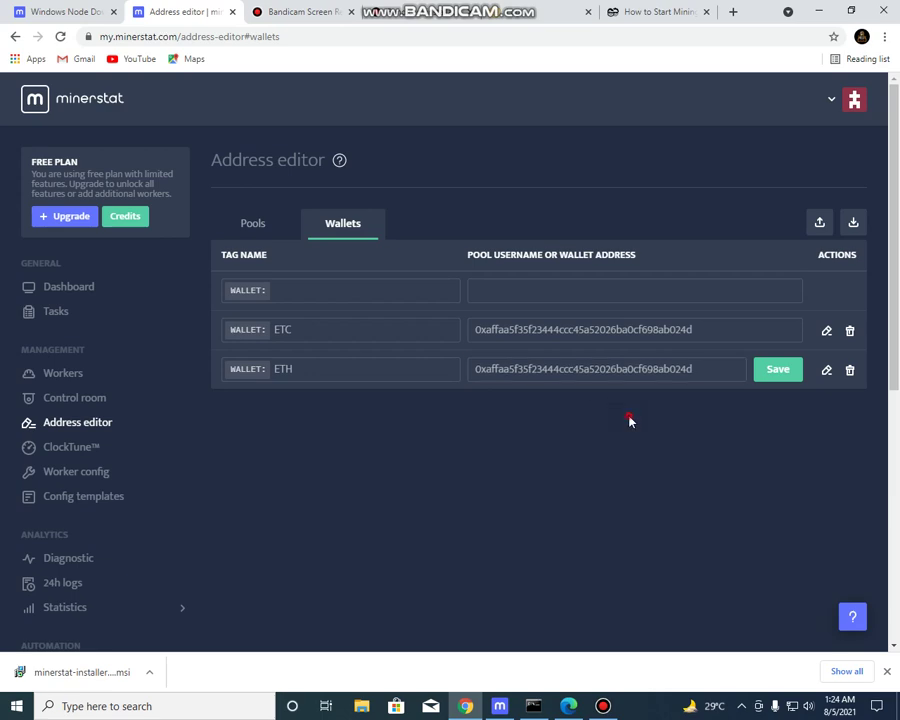
{"action": "double_click", "coordinate": [599, 363]}
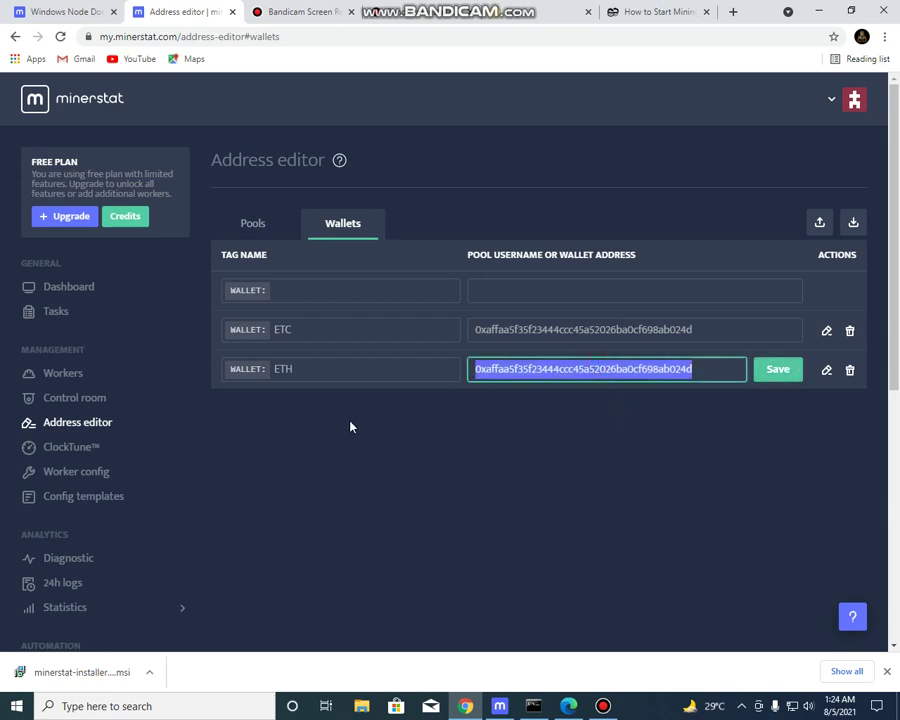
- Open the worker configuration and add the AMD and NVIDIA groups to the selected workers alongside srb2
{"action": "scroll", "coordinate": [330, 440], "scroll_direction": "down", "scroll_amount": 1}
{"action": "scroll", "coordinate": [320, 450], "scroll_direction": "down", "scroll_amount": 3}
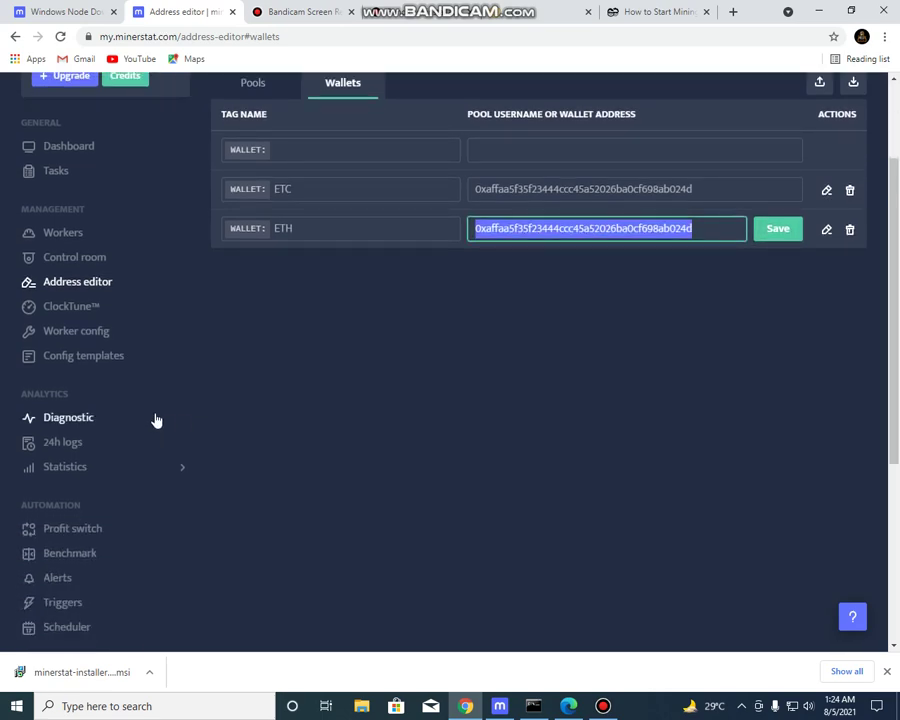
{"action": "left_click", "coordinate": [82, 338]}
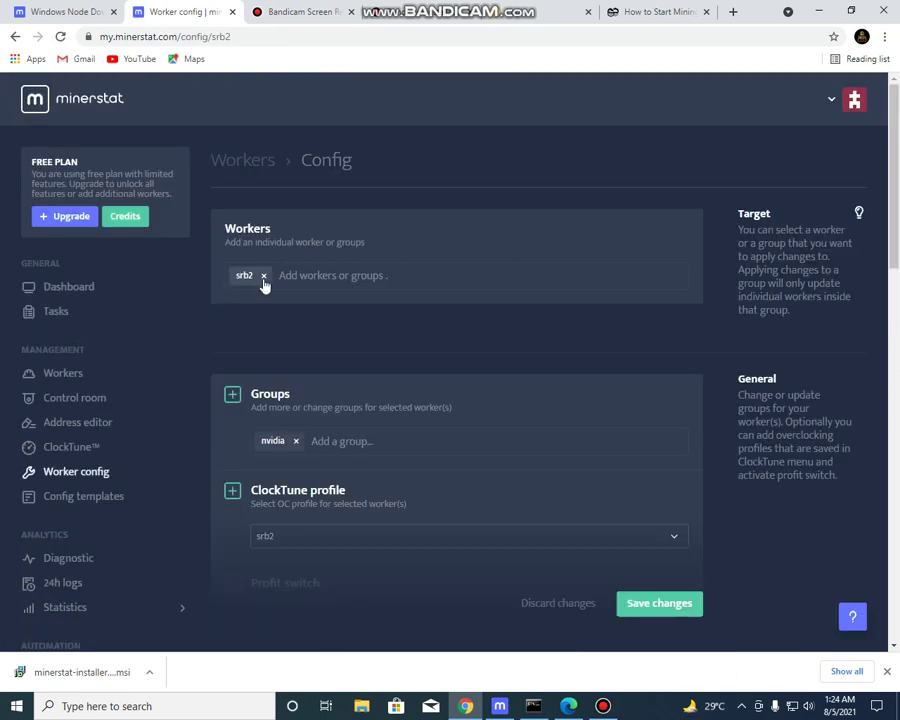
{"action": "scroll", "coordinate": [253, 283], "scroll_direction": "down", "scroll_amount": 1}
{"action": "scroll", "coordinate": [254, 283], "scroll_direction": "down", "scroll_amount": 1}
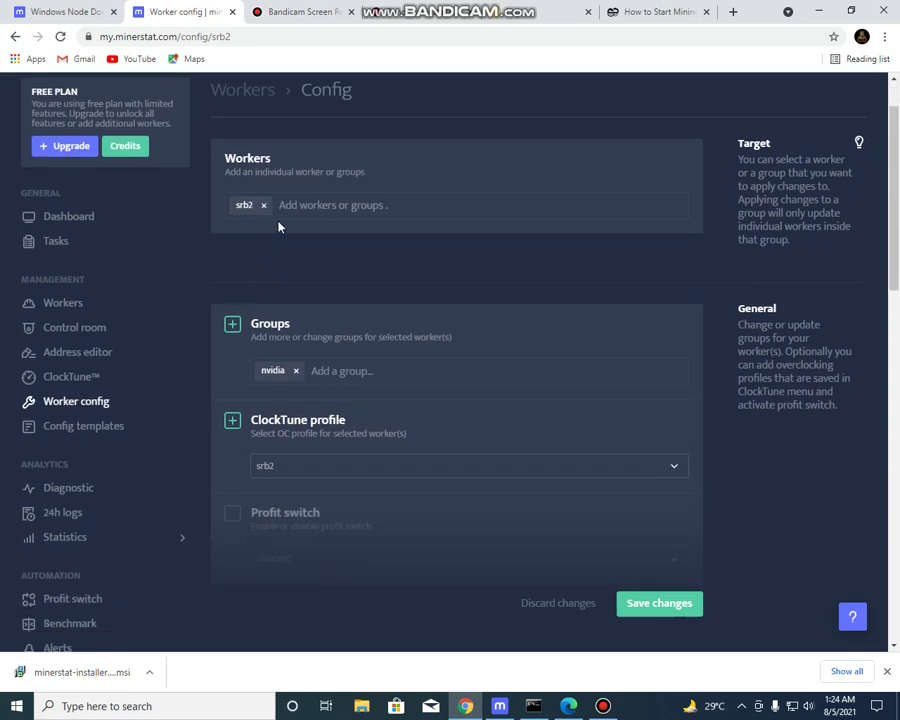
{"action": "left_click", "coordinate": [289, 203]}
{"action": "left_click", "coordinate": [247, 266]}
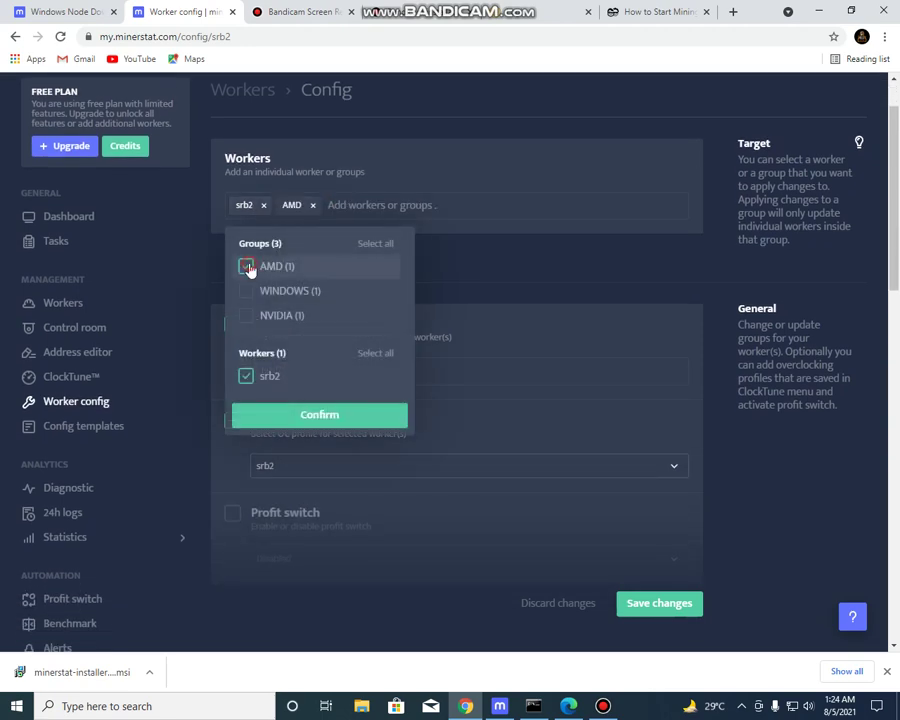
{"action": "left_click", "coordinate": [246, 315]}
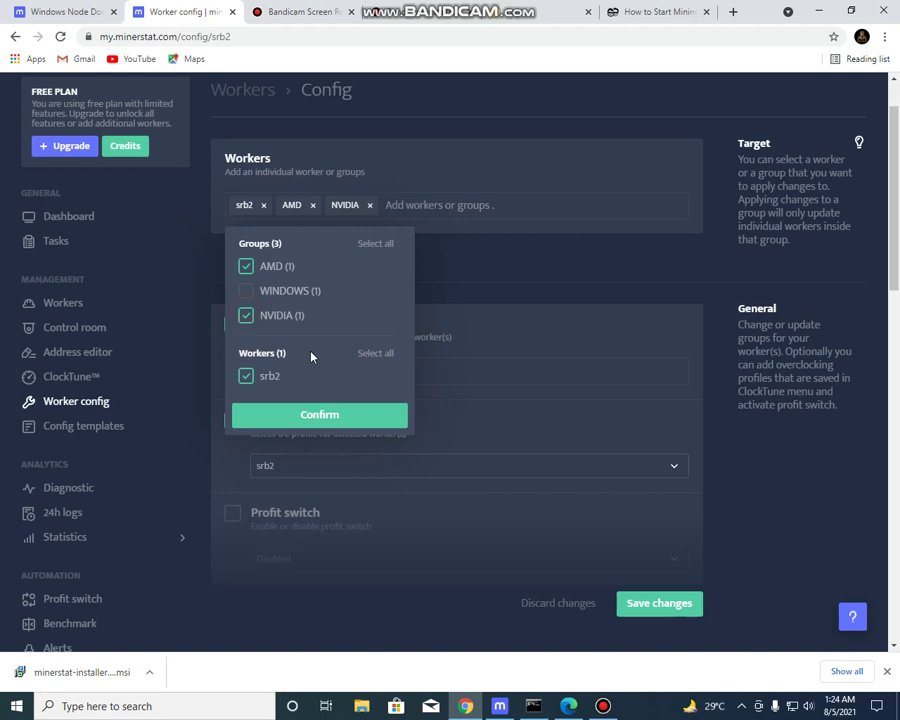
{"action": "left_click", "coordinate": [317, 420]}
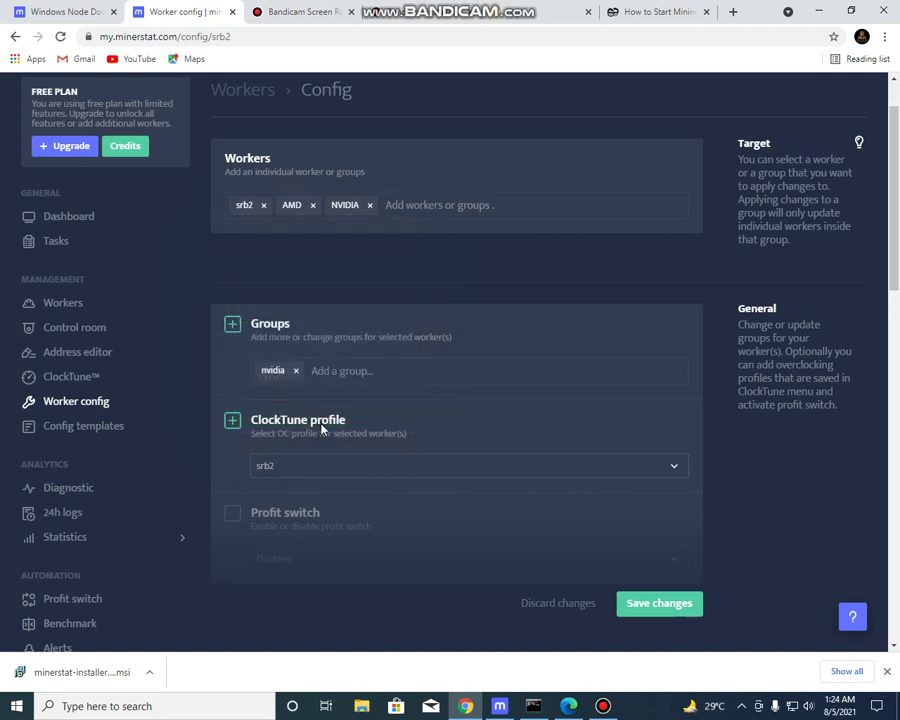
- Examine the available default mining clients and their supported GPU types and systems, leaving PHOENIX-ETH as the selection
{"action": "scroll", "coordinate": [308, 364], "scroll_direction": "down", "scroll_amount": 2}
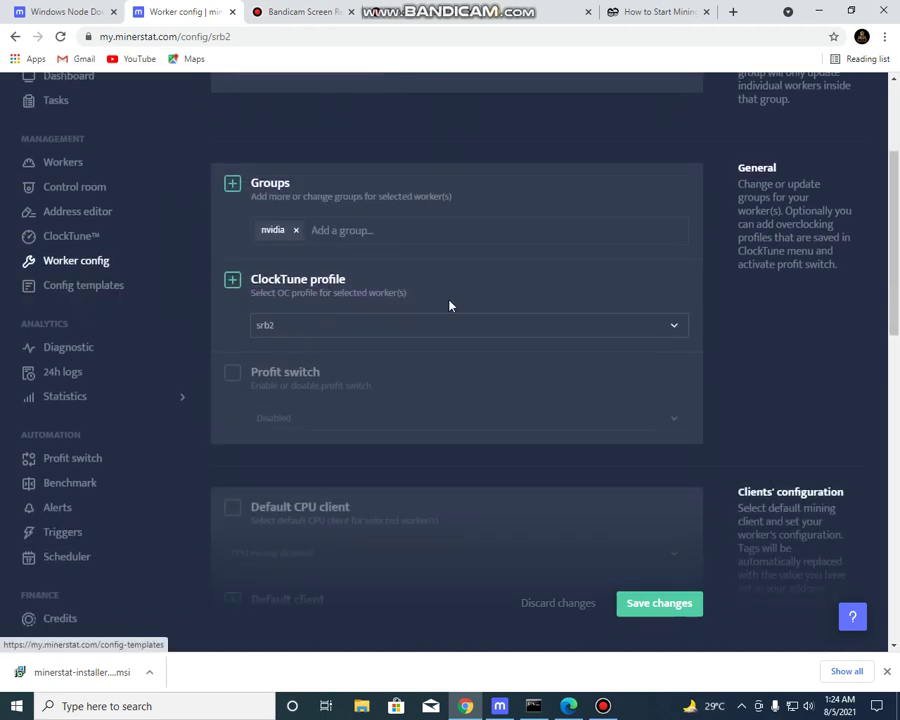
{"action": "scroll", "coordinate": [275, 318], "scroll_direction": "down", "scroll_amount": 3}
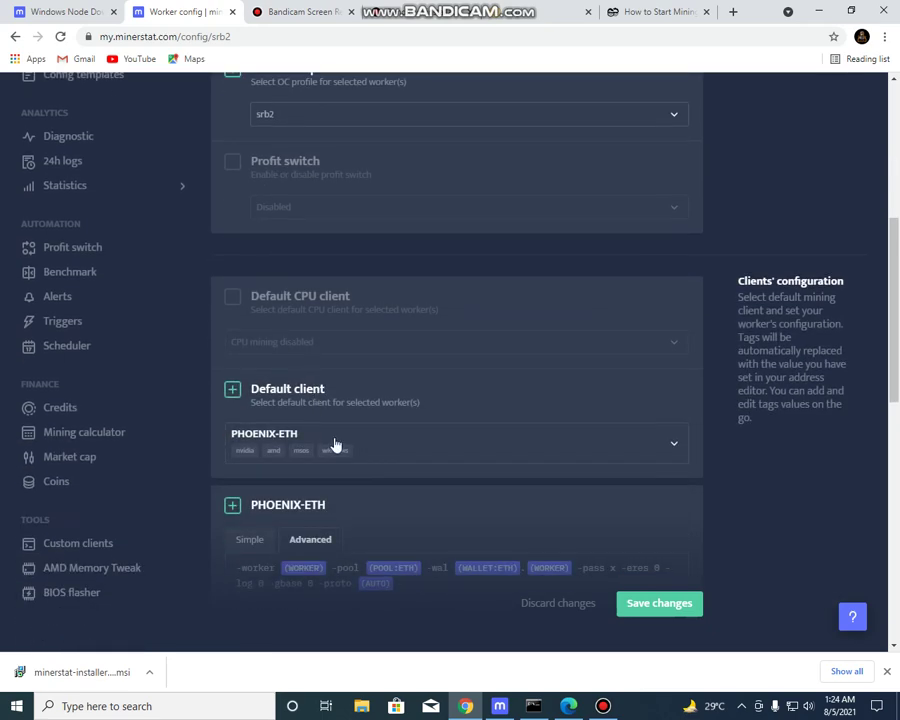
{"action": "scroll", "coordinate": [335, 444], "scroll_direction": "down", "scroll_amount": 1}
{"action": "scroll", "coordinate": [335, 444], "scroll_direction": "down", "scroll_amount": 2}
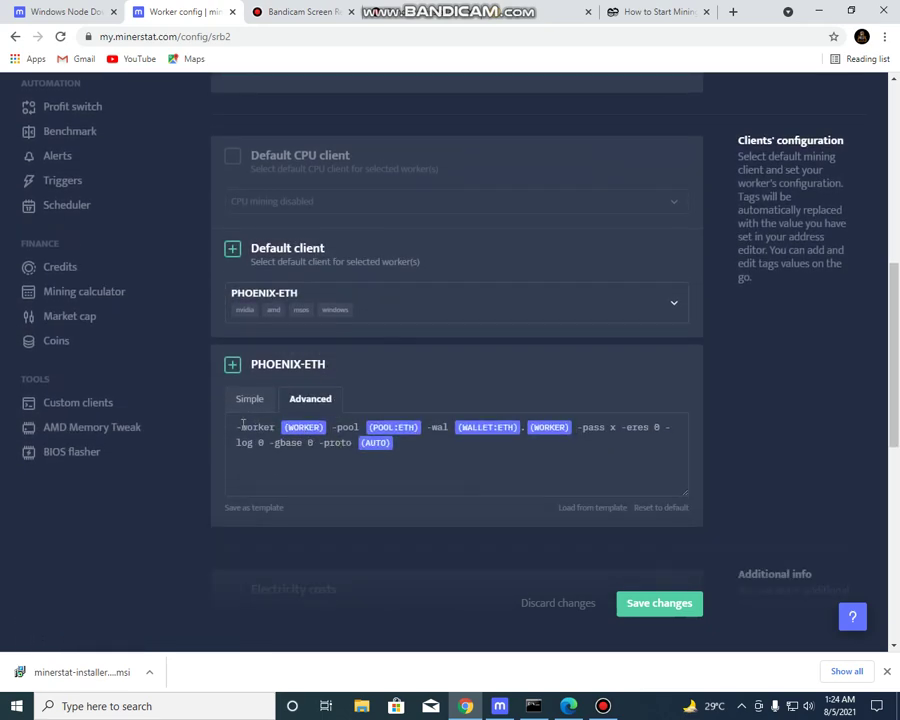
{"action": "left_click", "coordinate": [287, 297]}
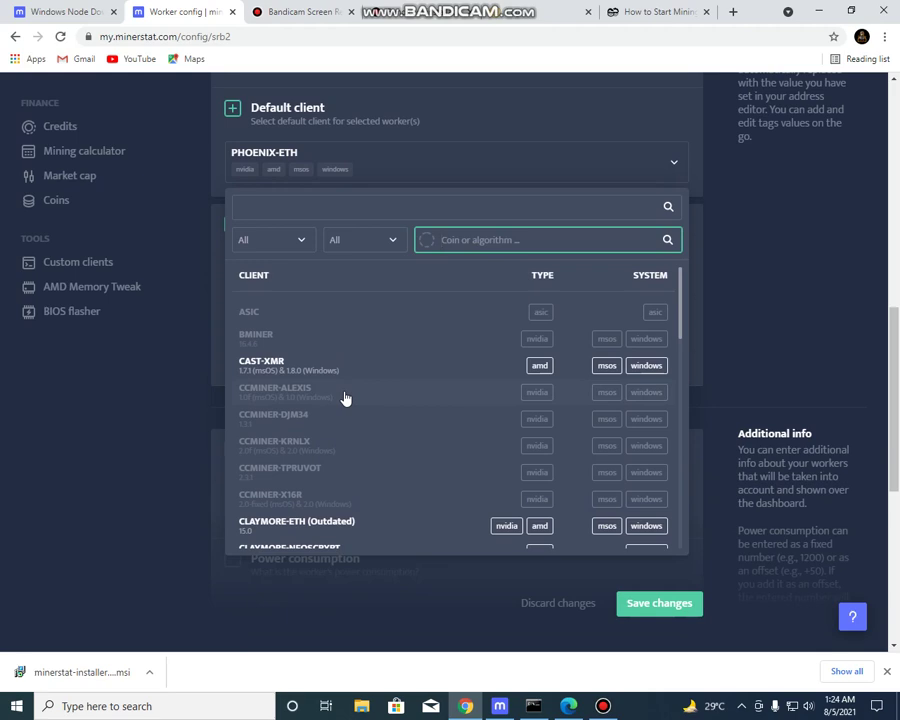
{"action": "scroll", "coordinate": [344, 405], "scroll_direction": "down", "scroll_amount": 2}
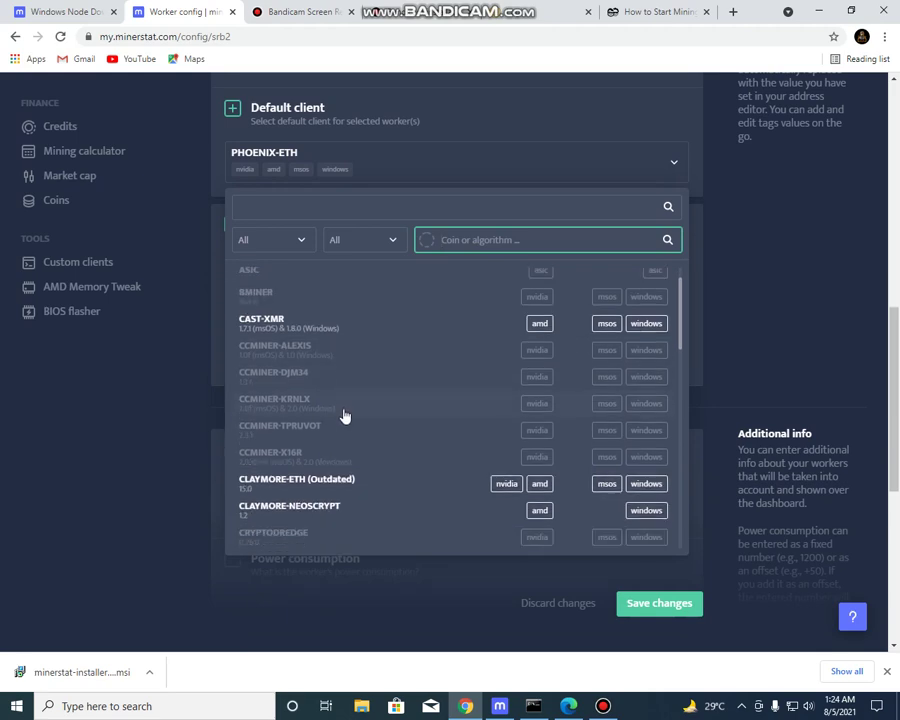
{"action": "scroll", "coordinate": [340, 408], "scroll_direction": "up", "scroll_amount": 2}
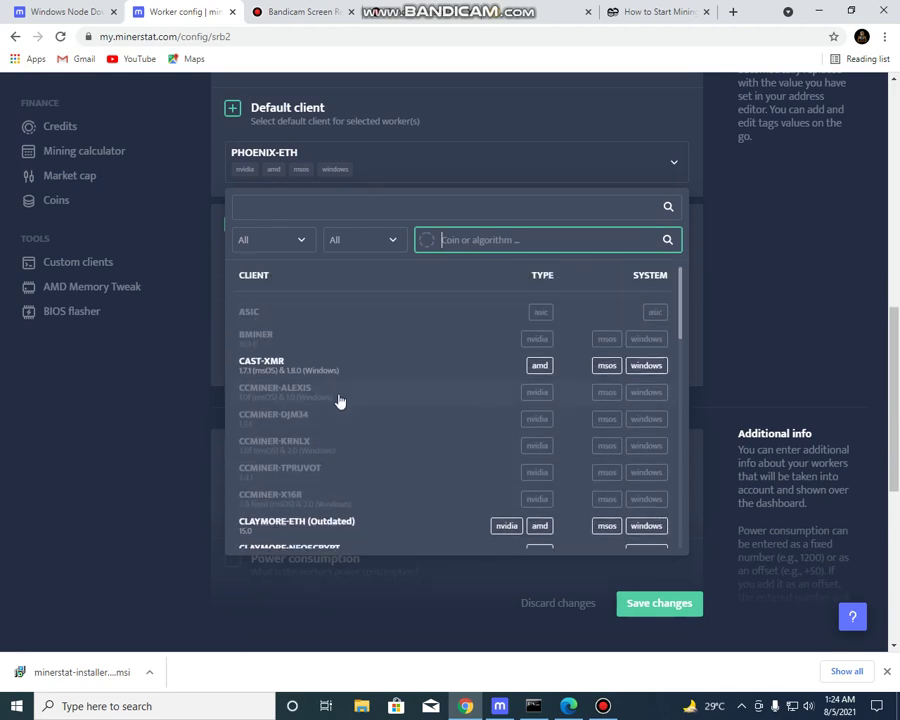
{"action": "scroll", "coordinate": [339, 401], "scroll_direction": "down", "scroll_amount": 2}
{"action": "scroll", "coordinate": [339, 401], "scroll_direction": "down", "scroll_amount": 9}
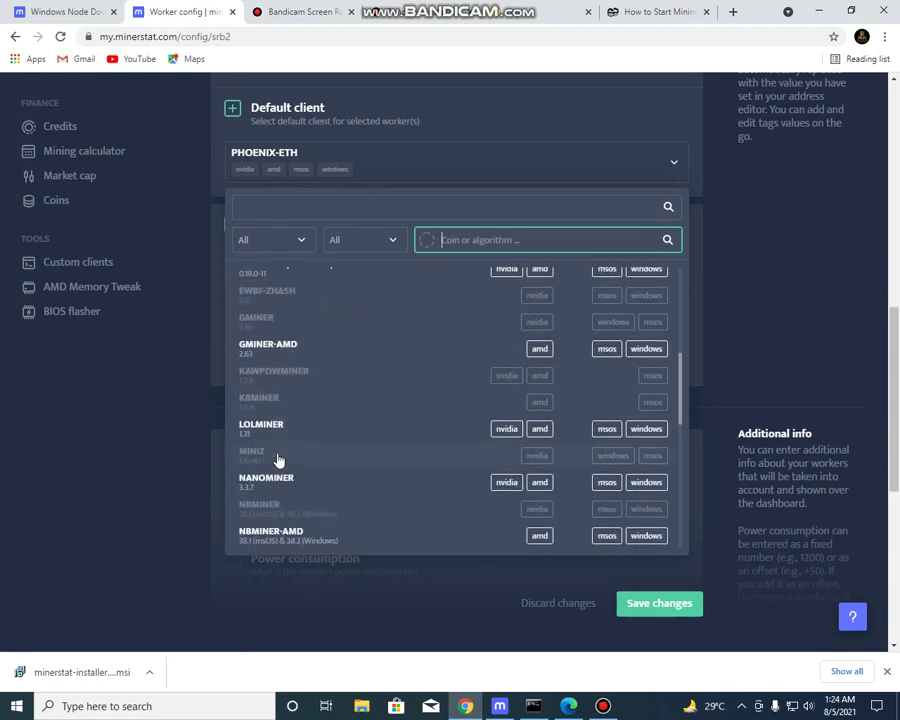
{"action": "scroll", "coordinate": [279, 460], "scroll_direction": "down", "scroll_amount": 1}
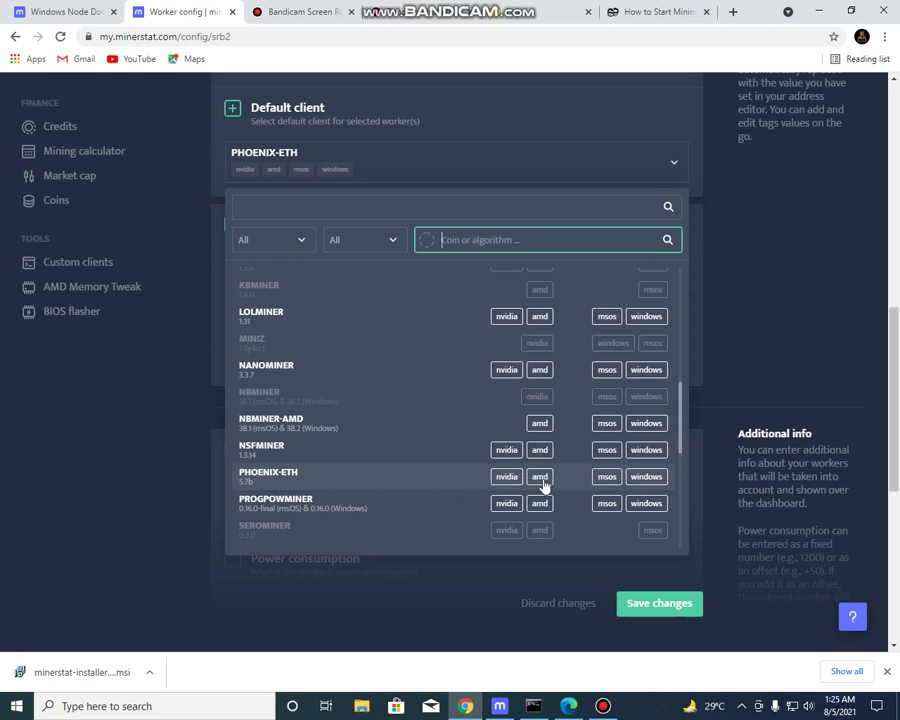
{"action": "left_click", "coordinate": [673, 165]}
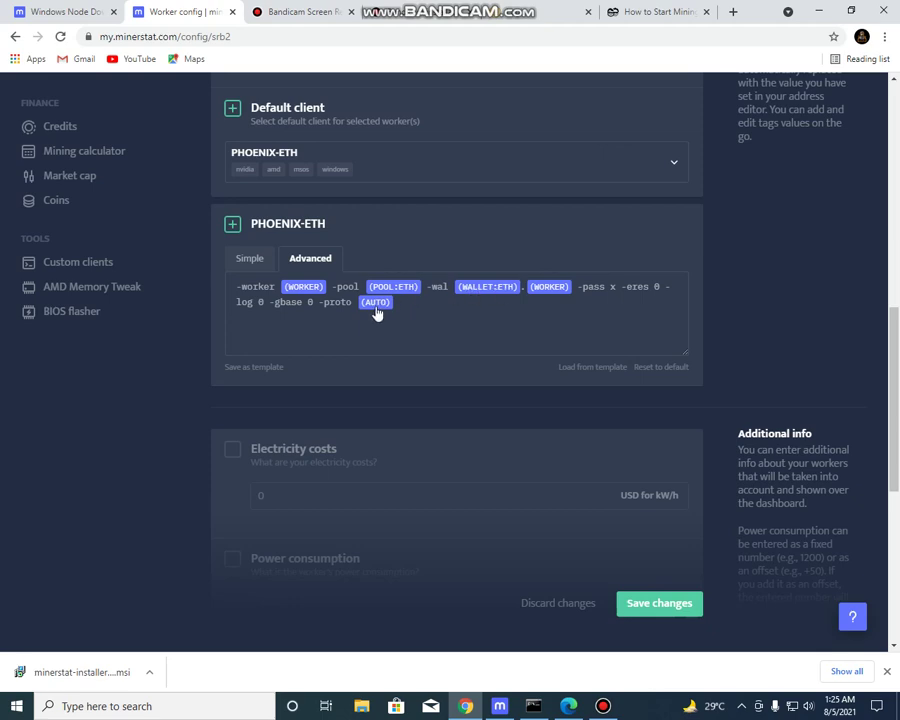
- Save the worker configuration changes
{"action": "scroll", "coordinate": [358, 313], "scroll_direction": "down", "scroll_amount": 5}
{"action": "left_click", "coordinate": [665, 540]}
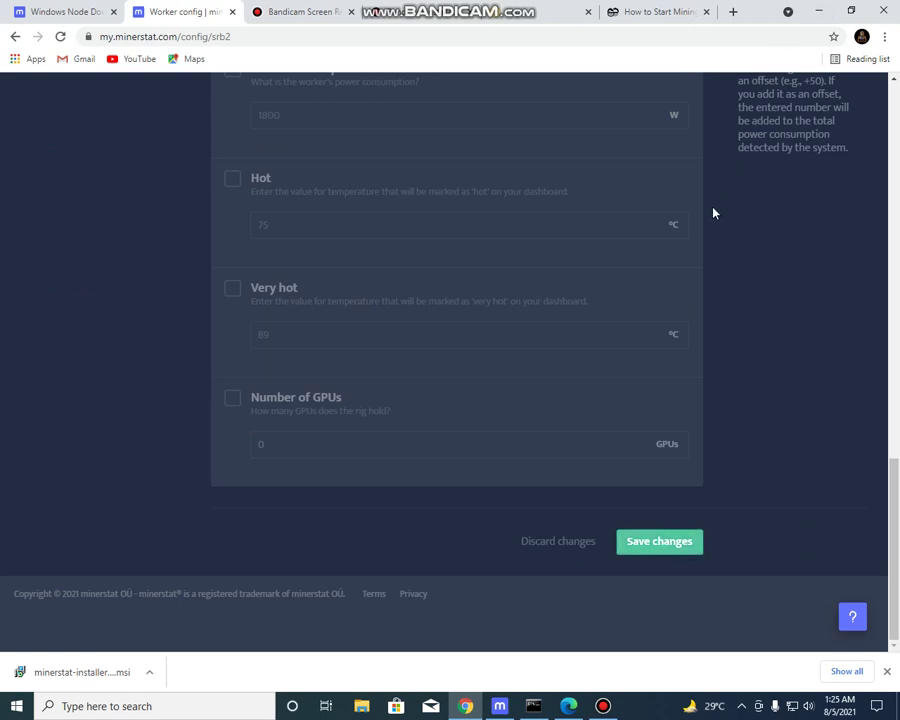
{"action": "scroll", "coordinate": [710, 210], "scroll_direction": "up", "scroll_amount": 10}
- Switch to the minerstat desktop app and show the miner console to examine the pool connection, hashrate and accepted shares
{"action": "left_click", "coordinate": [816, 14]}
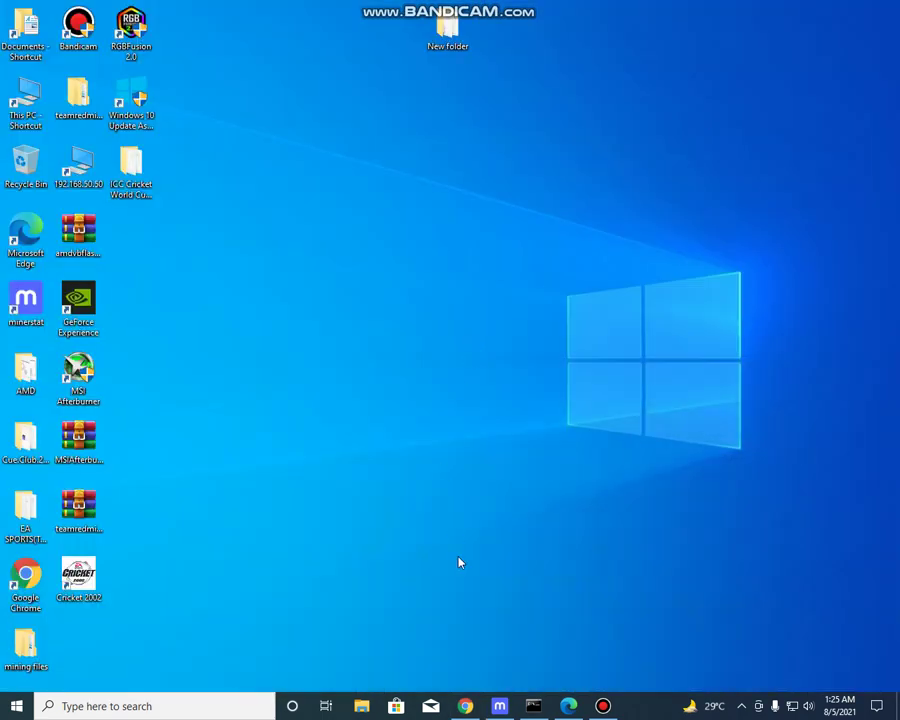
{"action": "left_click", "coordinate": [499, 703]}
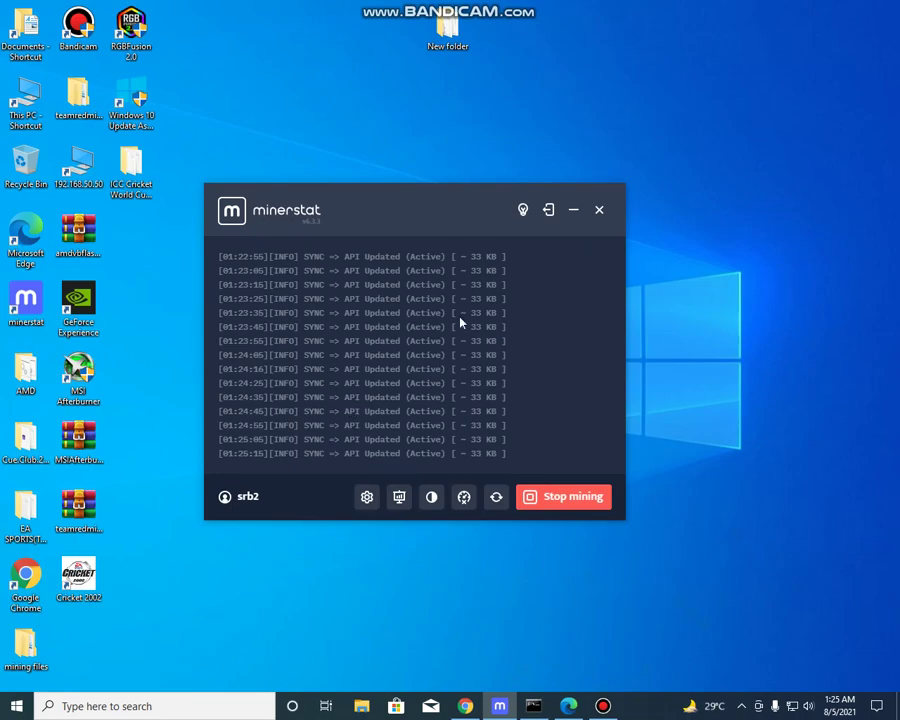
{"action": "left_click", "coordinate": [399, 496]}
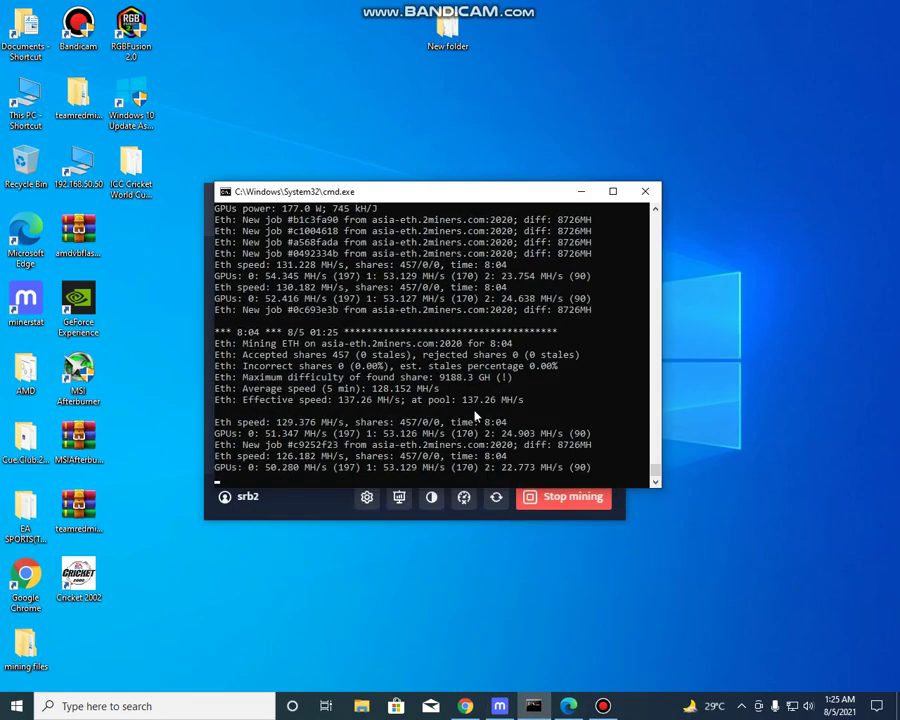
{"action": "left_click_drag", "start_coordinate": [423, 192], "coordinate": [466, 233]}
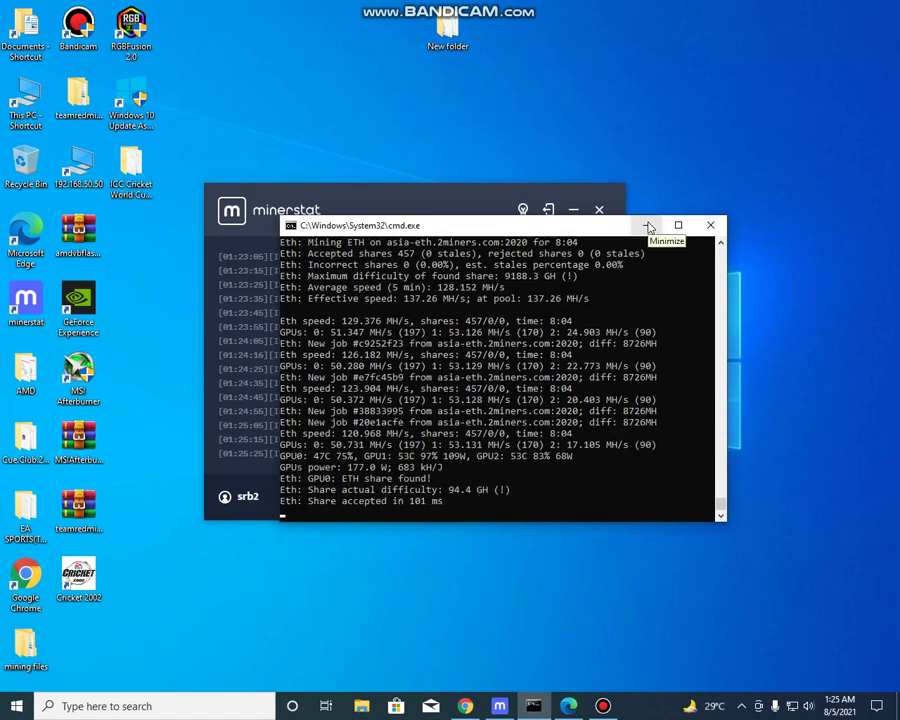
{"action": "left_click", "coordinate": [649, 226]}
{"action": "right_click", "coordinate": [362, 112]}
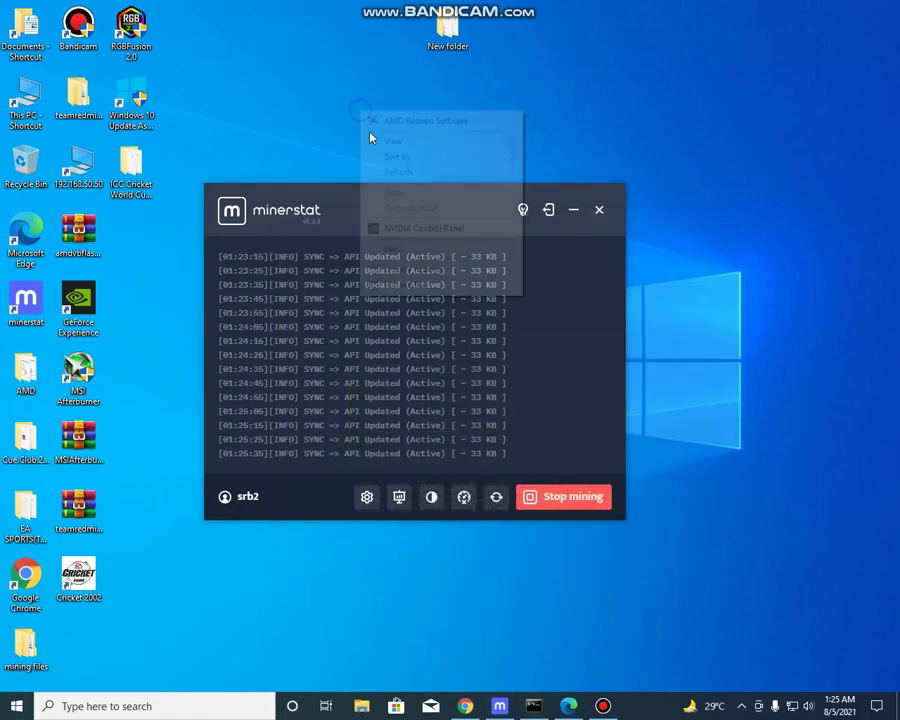
{"action": "left_click", "coordinate": [388, 174]}
{"action": "left_click_drag", "start_coordinate": [368, 202], "coordinate": [393, 178]}
{"action": "right_click", "coordinate": [333, 92]}
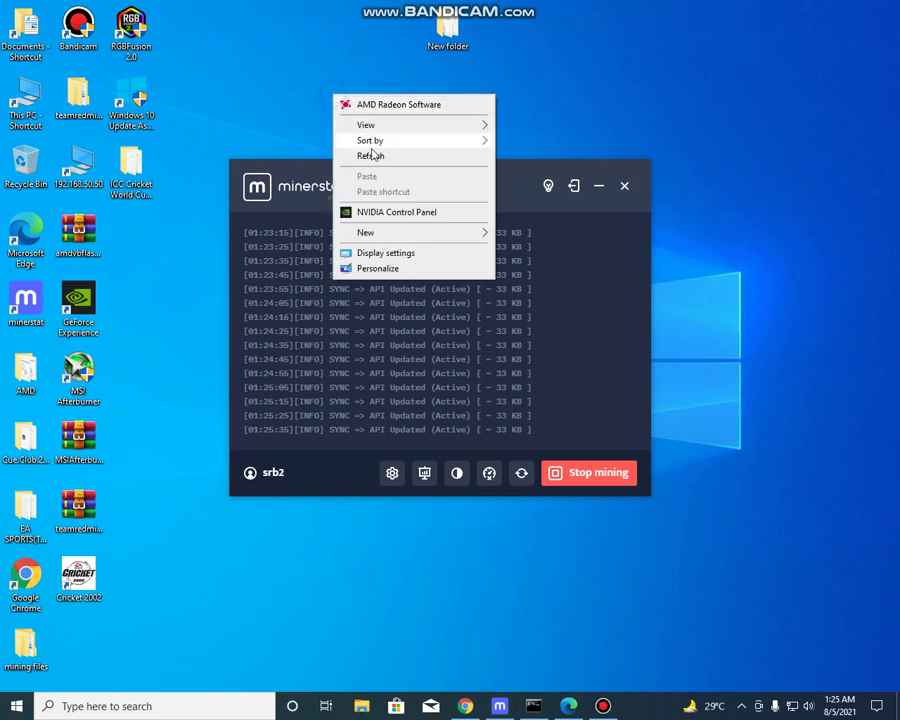
{"action": "left_click", "coordinate": [371, 157]}
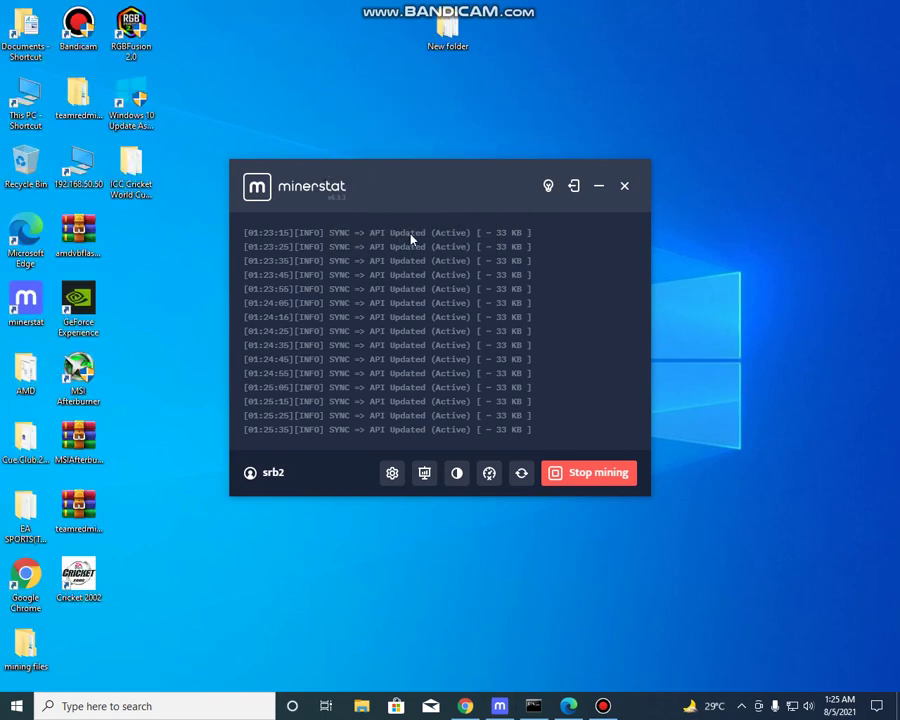
- Switch back to Chrome and open the minerstat dashboard to review the mining status and estimated earnings
{"action": "left_click", "coordinate": [465, 706]}
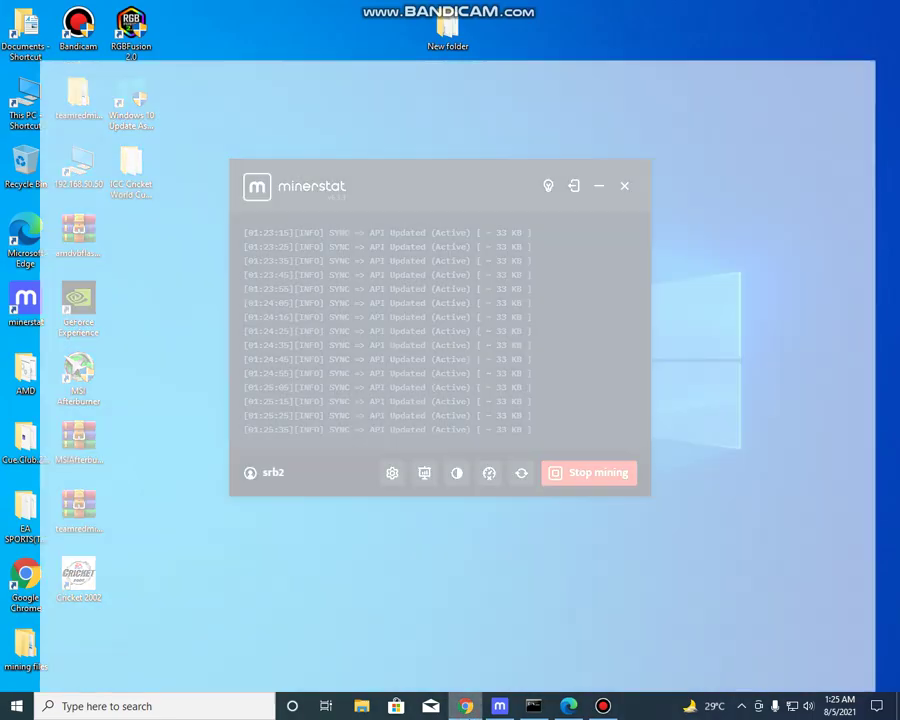
{"action": "scroll", "coordinate": [369, 495], "scroll_direction": "up", "scroll_amount": 3}
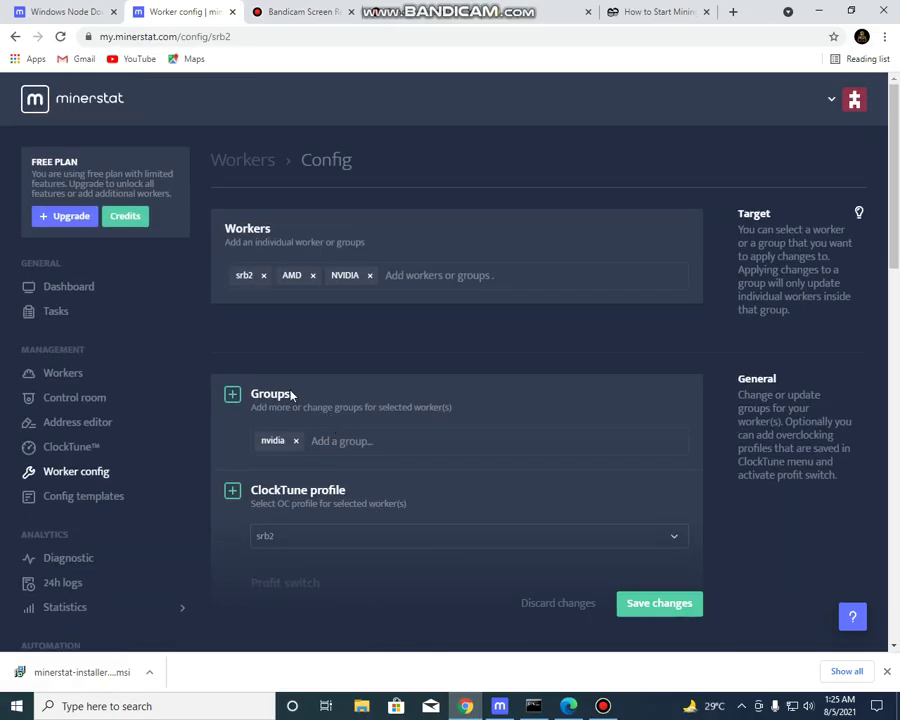
{"action": "left_click", "coordinate": [70, 287]}
{"action": "left_click", "coordinate": [579, 414]}
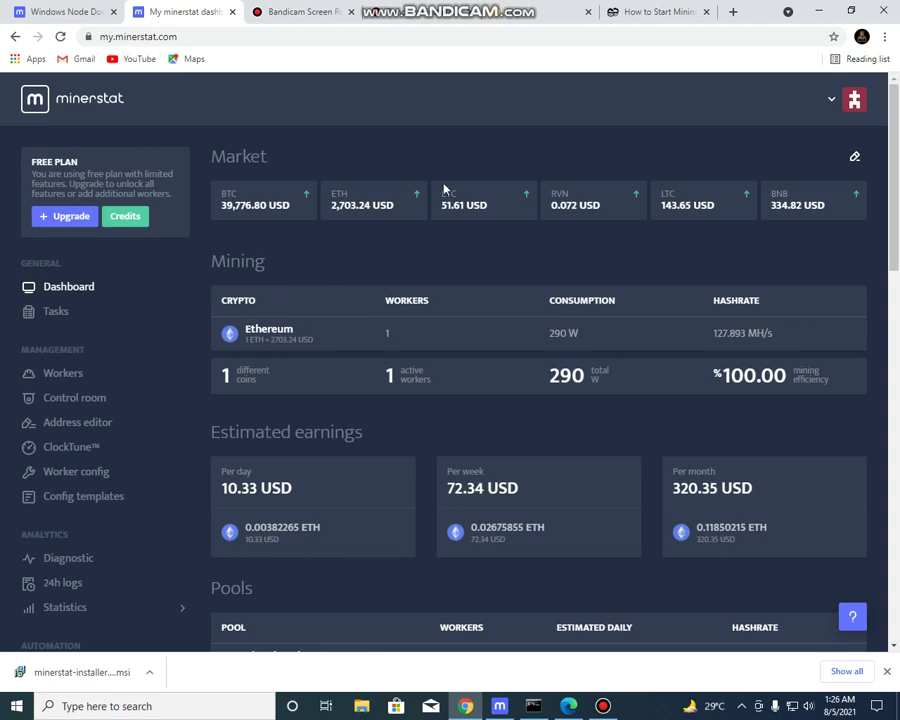
{"action": "left_click", "coordinate": [601, 704]}
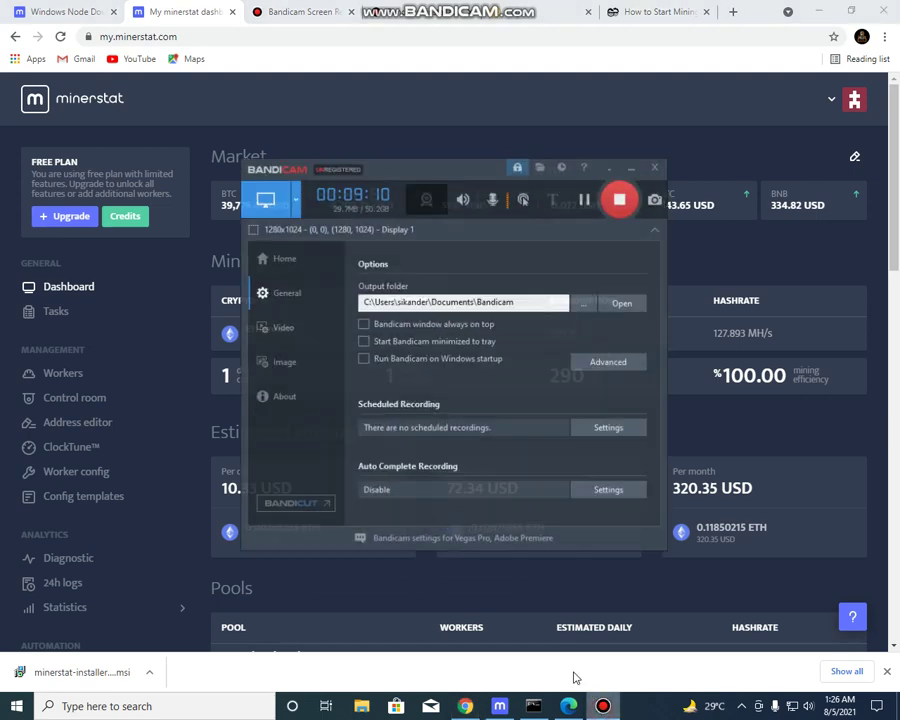